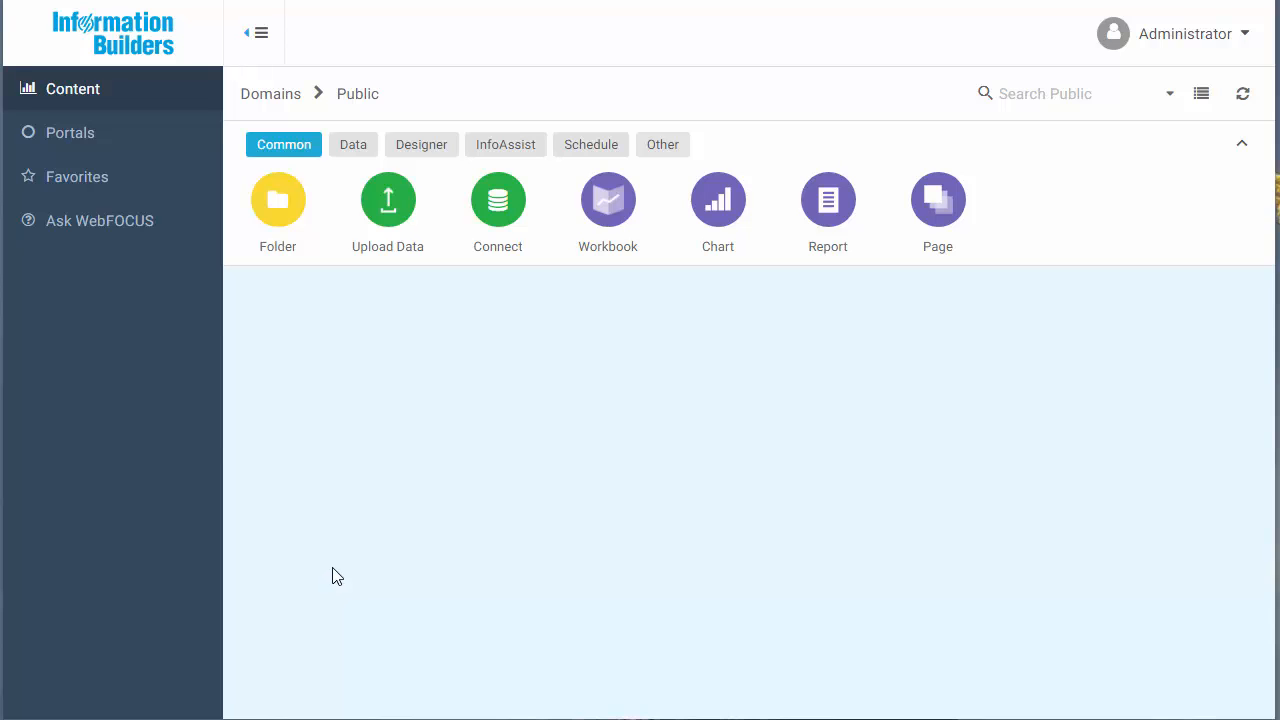
Step: Create a FOCEXEC file that tests &FOCSECUSER and sets &&DEFREGION to 'EMEA' for user1, 'South America' for user2 and 'North America' otherwise, ending at -DONE
{"action": "left_click", "coordinate": [664, 156]}
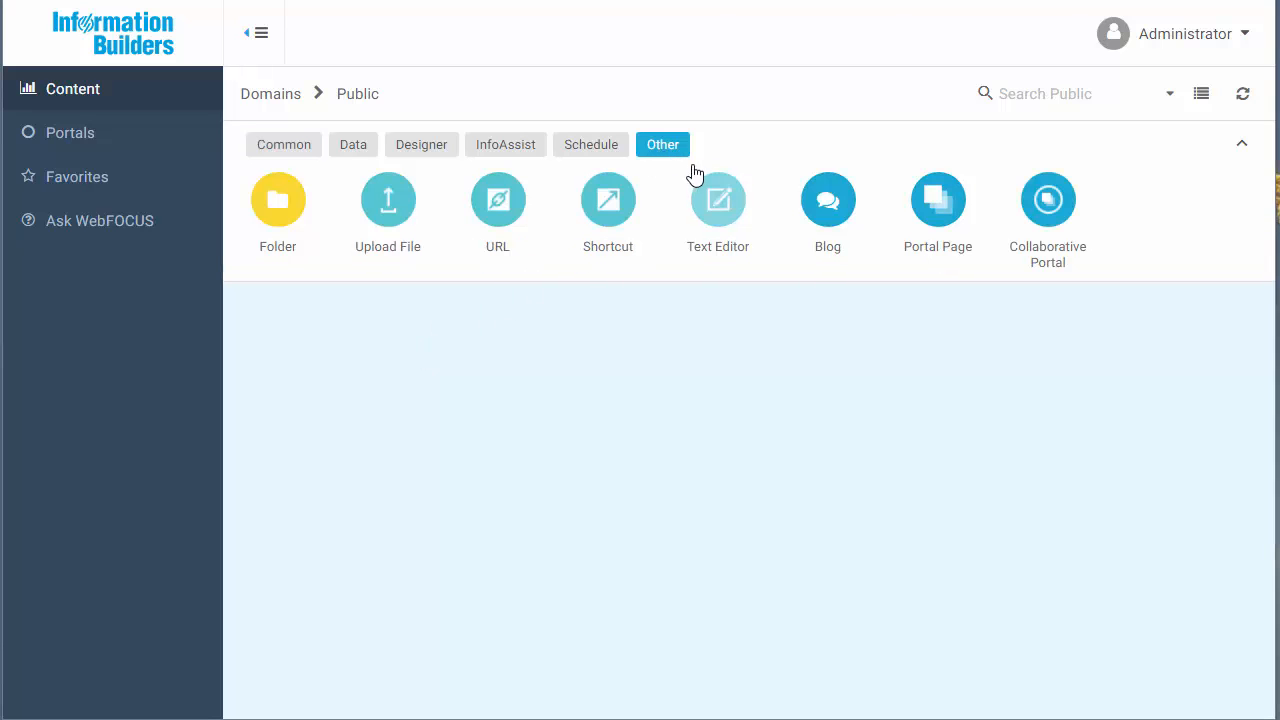
{"action": "left_click", "coordinate": [716, 218]}
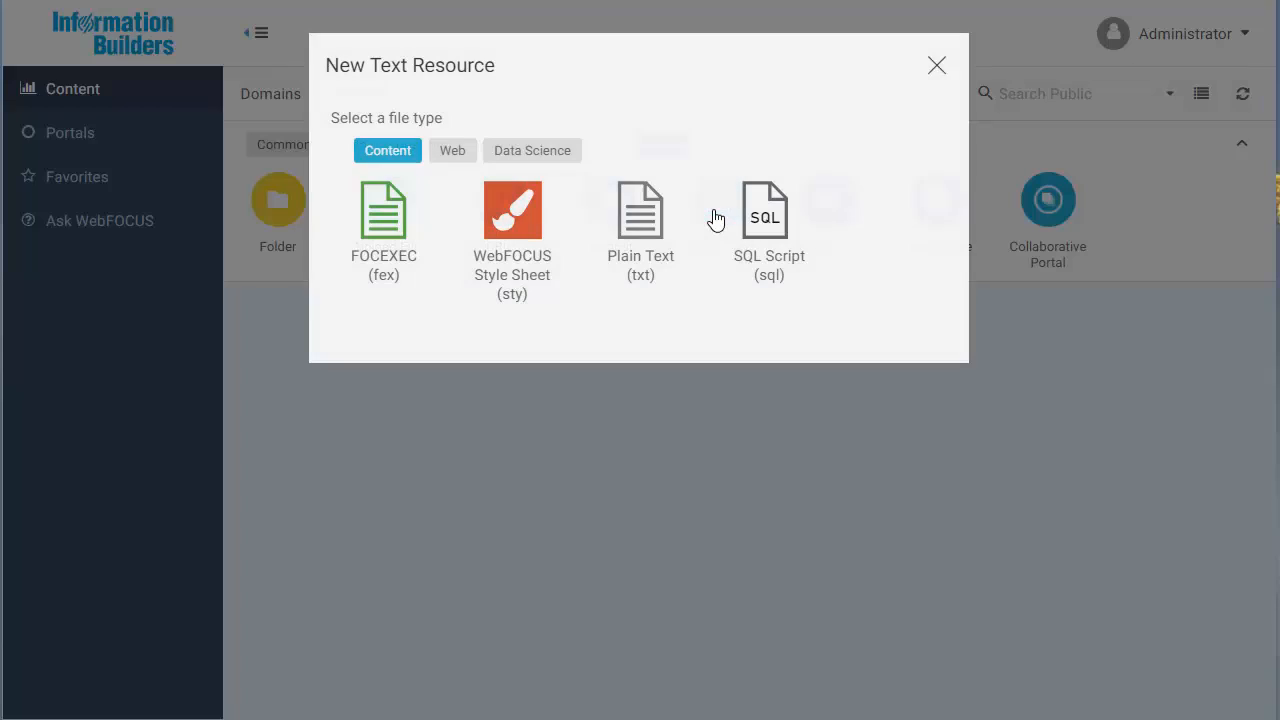
{"action": "left_click", "coordinate": [397, 266]}
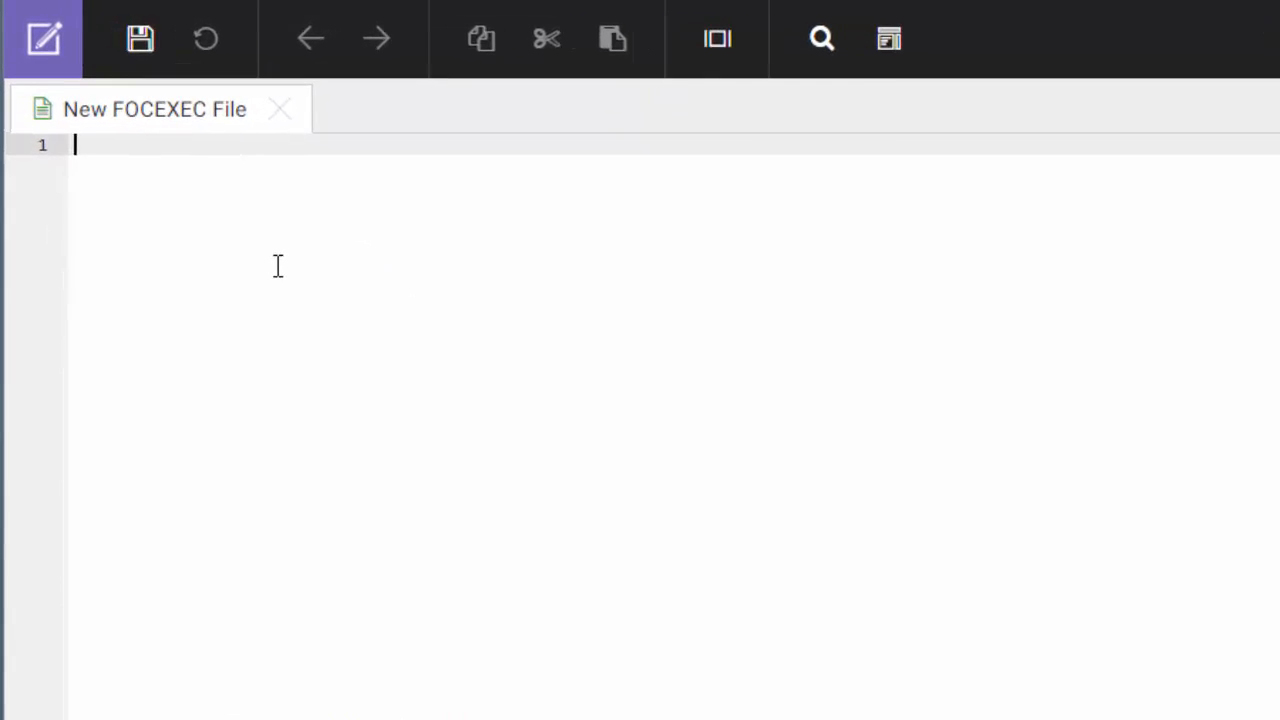
{"action": "type", "text": "-IF &FOCSECUSER EQ user1 GOTO USER1SET; -IF &FOCSECUSER EQ user2 GOTO USER2SET; -SET &&DEFREGION = 'North America'; -GOTO DONE;  -USER1SET -SET &&DEFREGION = 'EMEA'; -GOTO DONE;  -USER2SET -SET &&DEFREGION = 'South America'; -GOTO DONE;  -DONE"}
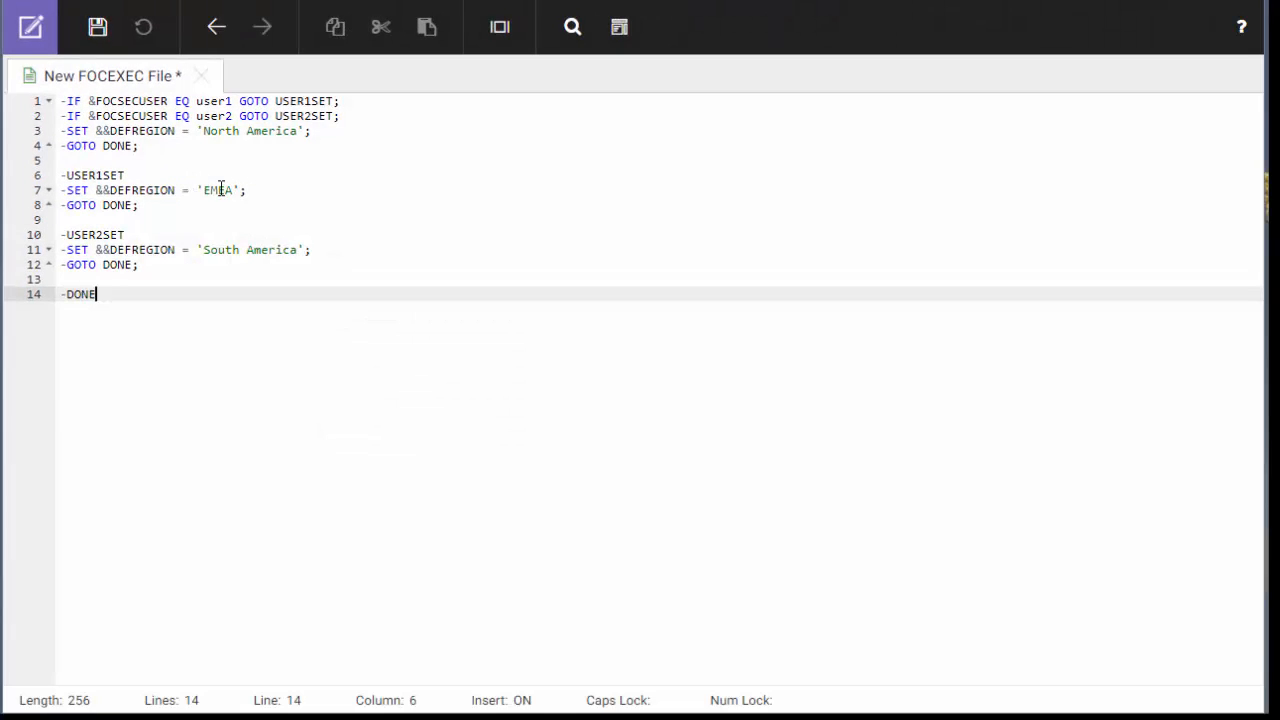
Step: Save the procedure in the Public domain with the title Personalized_Defaults and publish it
{"action": "left_click", "coordinate": [96, 31]}
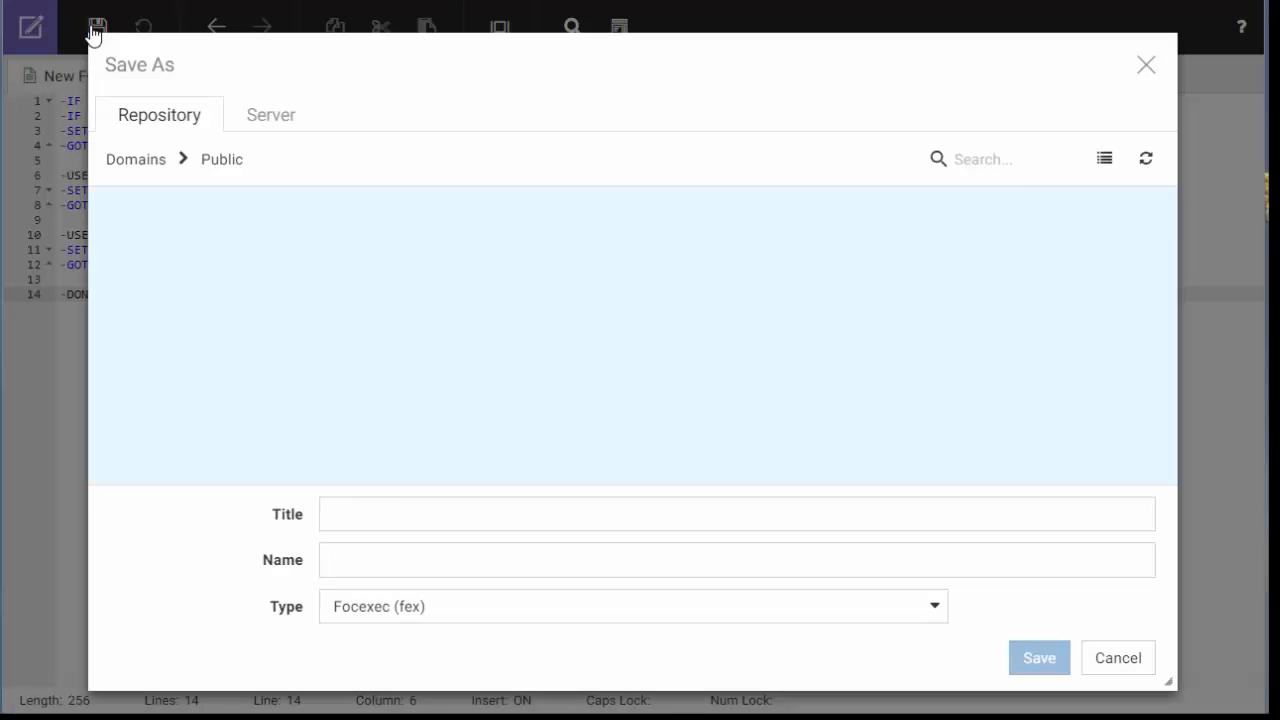
{"action": "left_click", "coordinate": [406, 506]}
{"action": "type", "text": "Personalized_Defaults"}
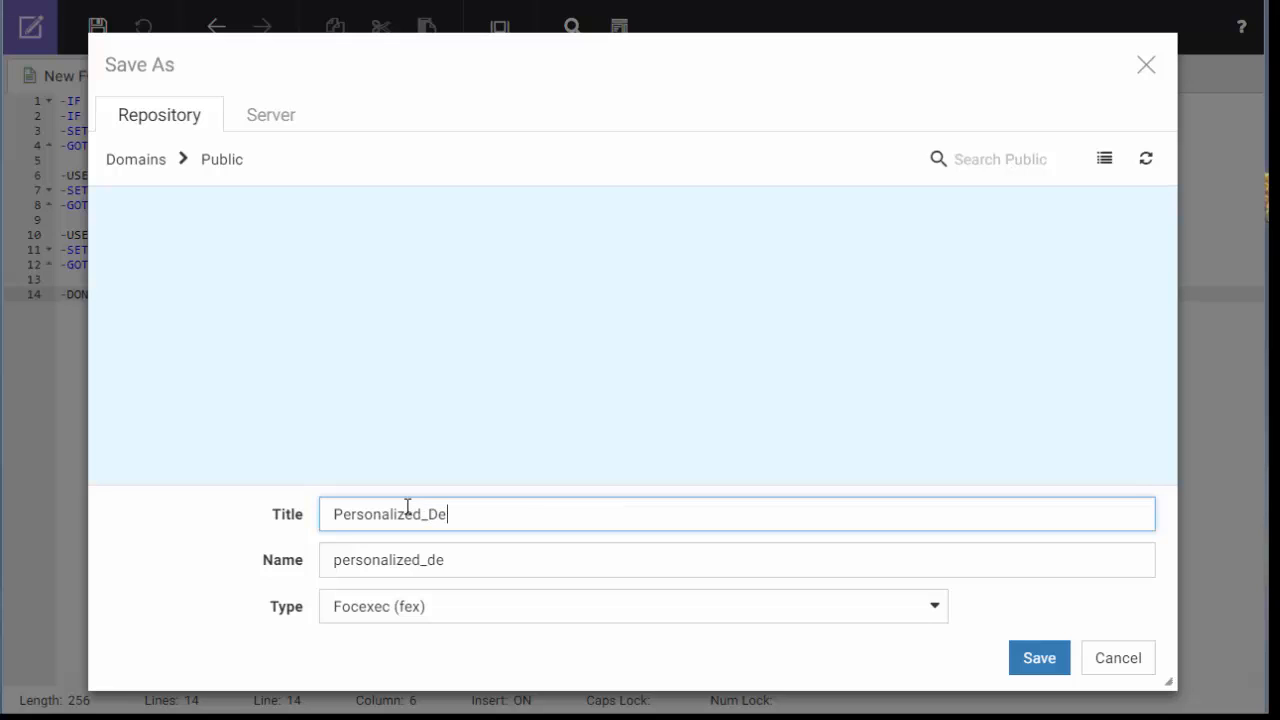
{"action": "left_click", "coordinate": [1038, 659]}
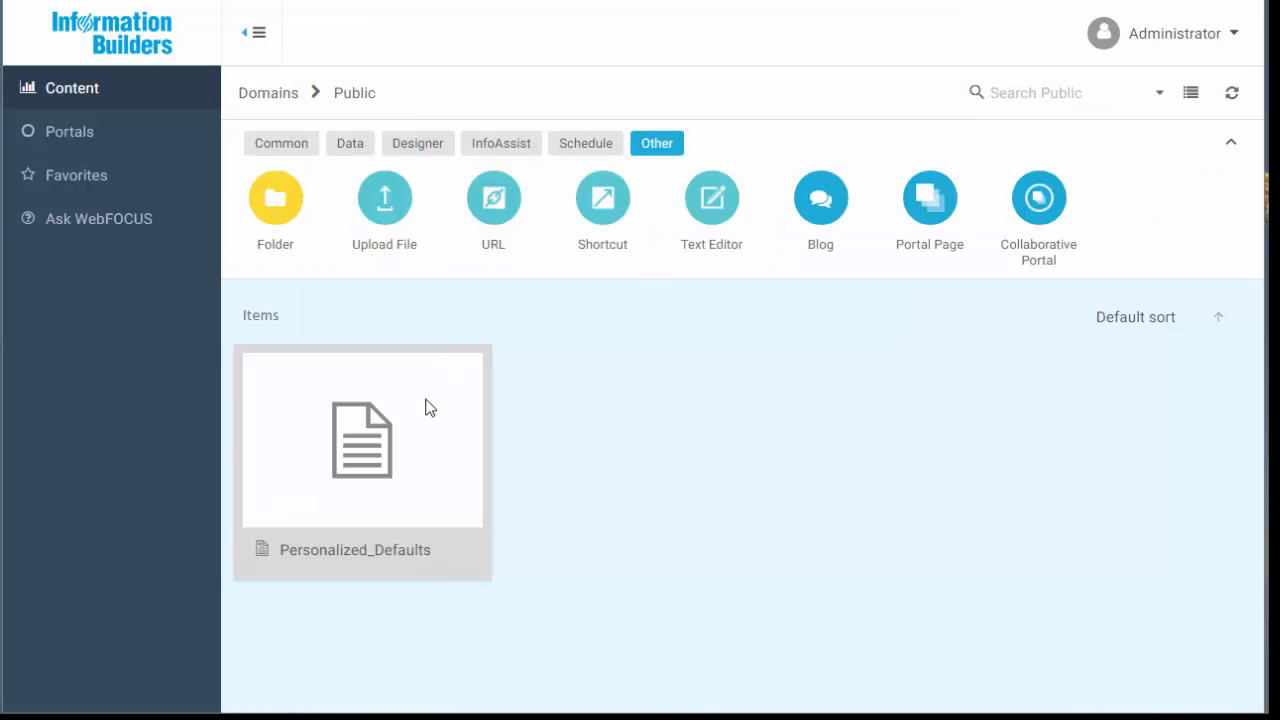
{"action": "right_click", "coordinate": [426, 406]}
{"action": "left_click", "coordinate": [474, 497]}
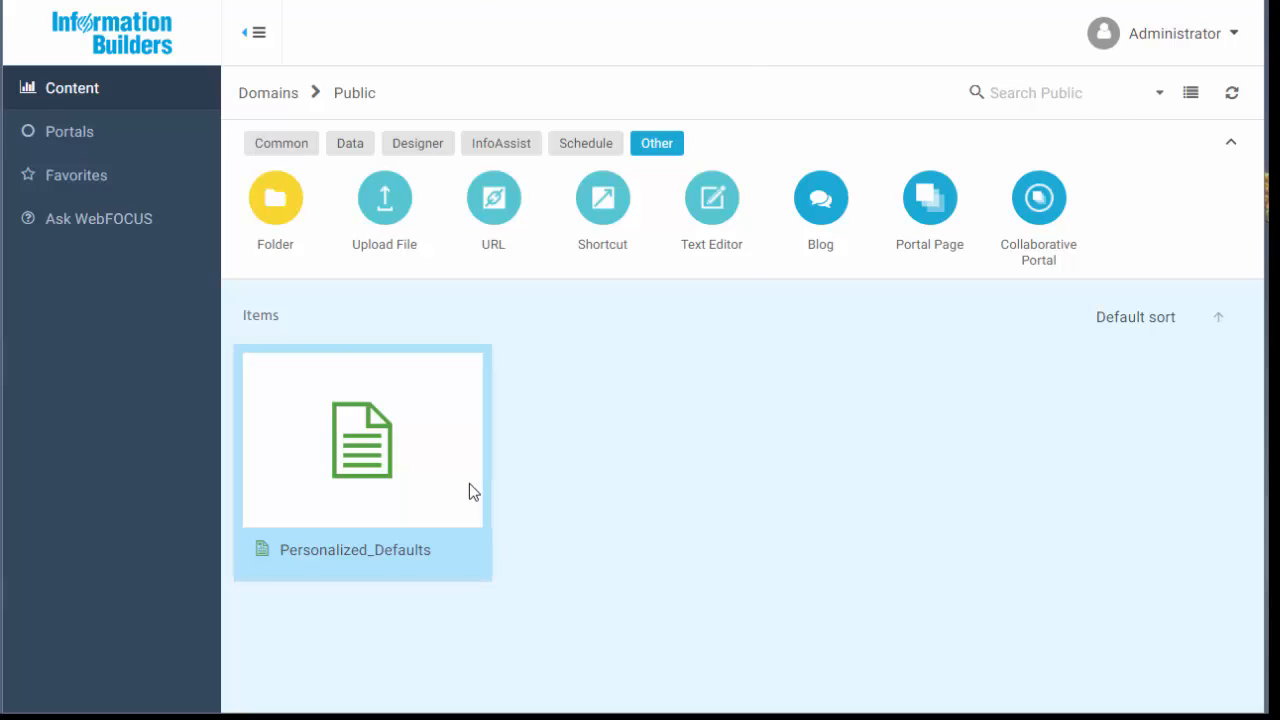
Step: Copy the full repository path of Personalized_Defaults from its properties
{"action": "right_click", "coordinate": [470, 484]}
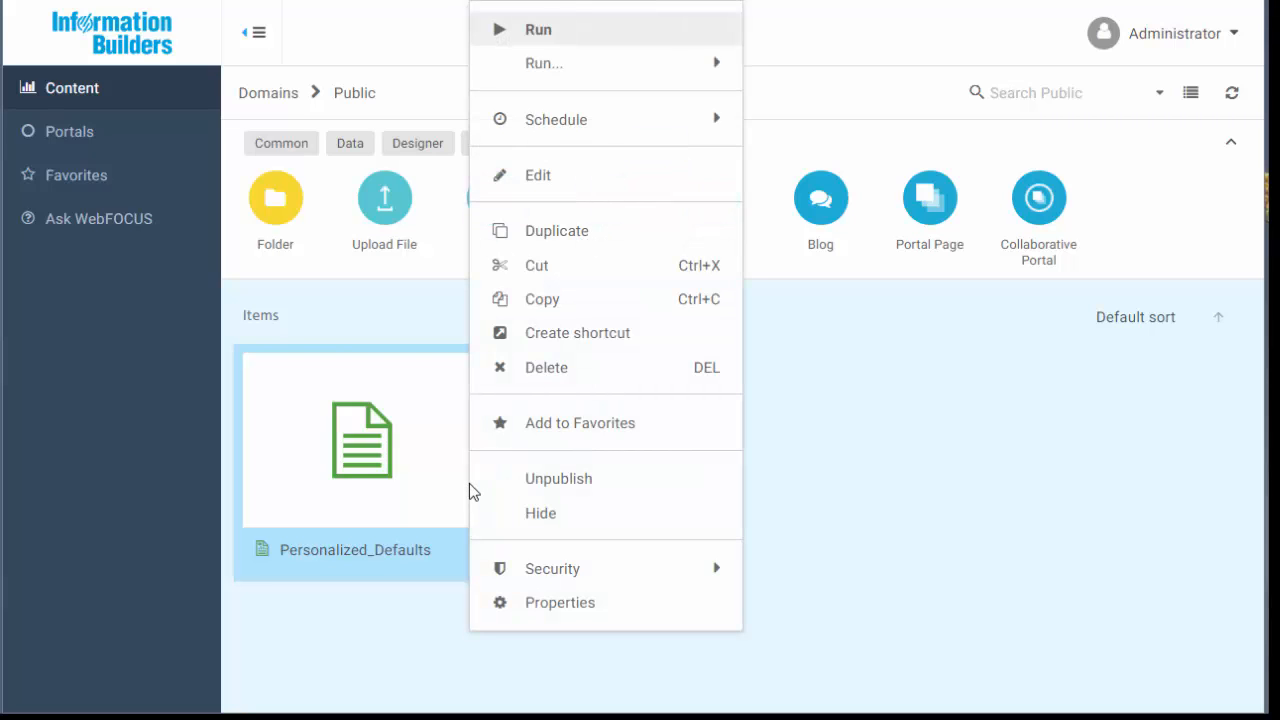
{"action": "left_click", "coordinate": [546, 606]}
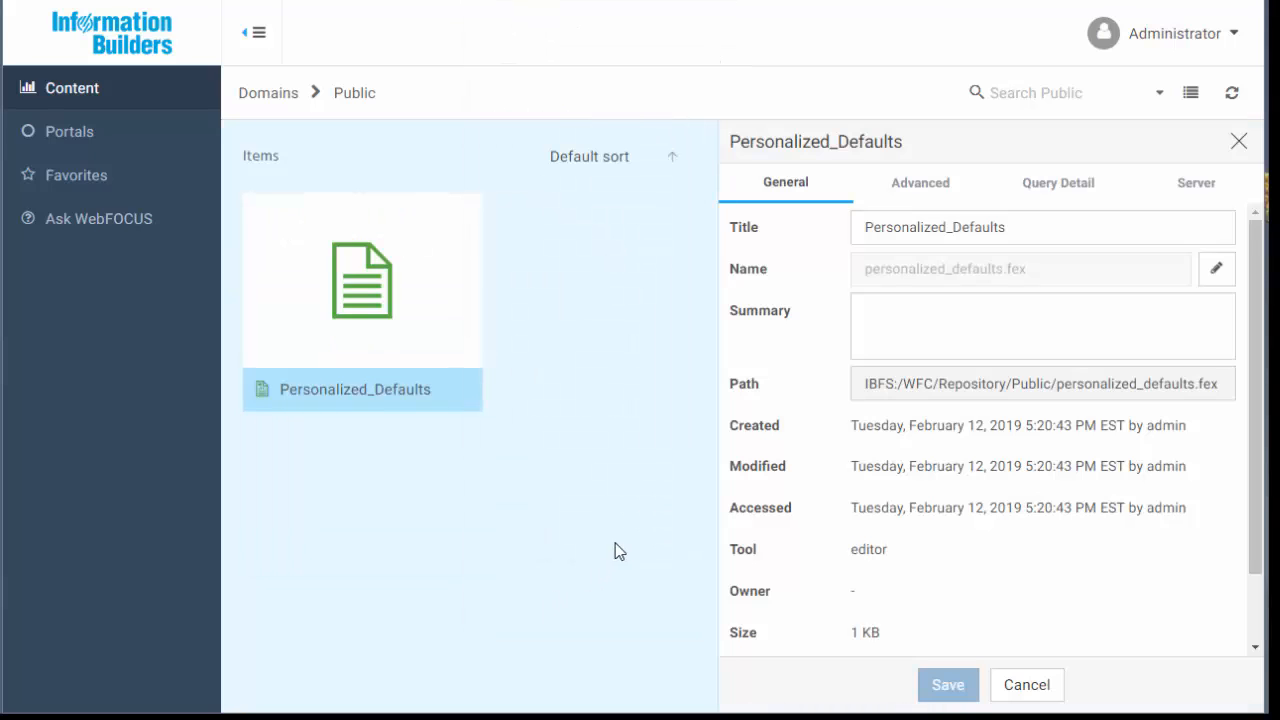
{"action": "left_click", "coordinate": [883, 388]}
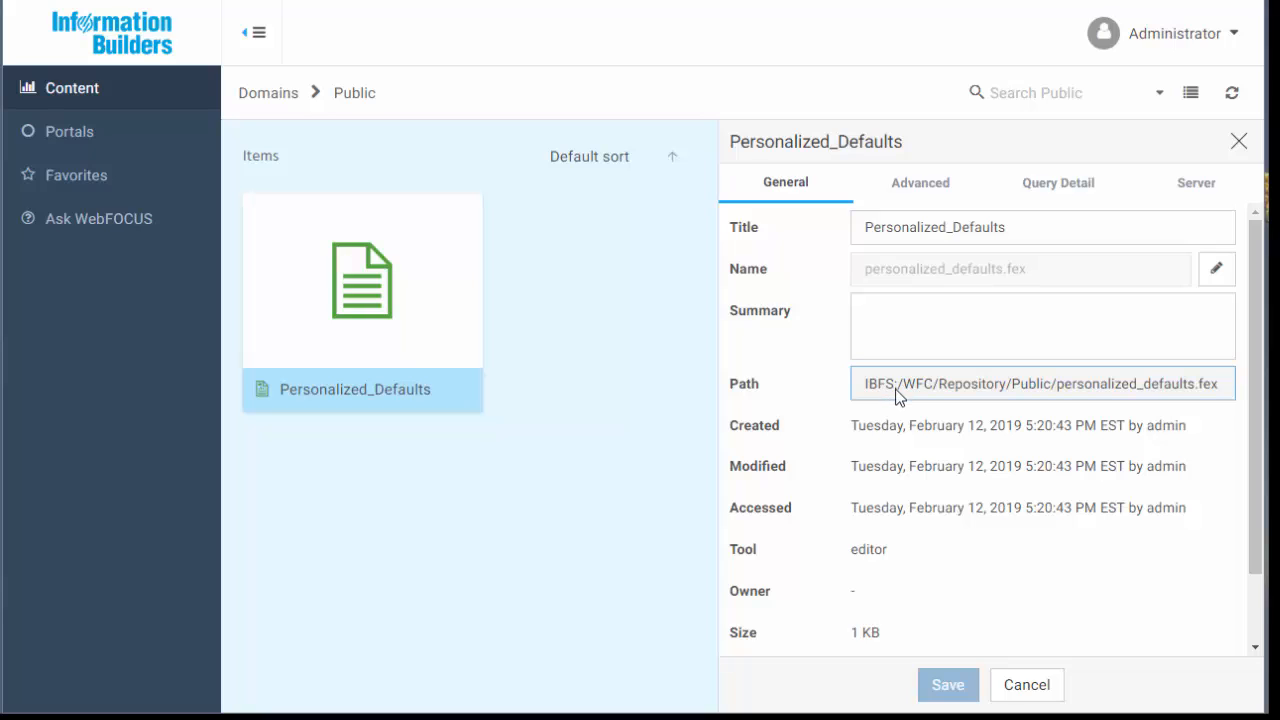
{"action": "triple_click", "coordinate": [903, 397]}
{"action": "key", "text": "ctrl+c"}
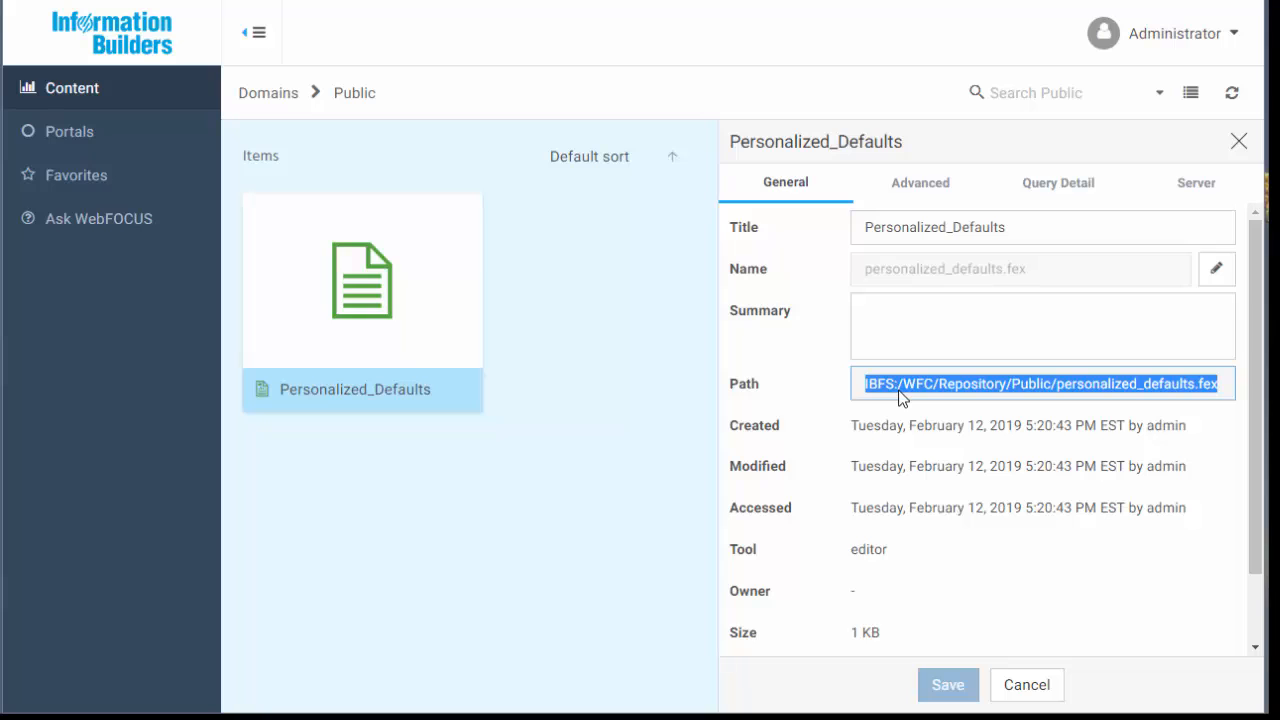
Step: In the Administration Console's Other application settings, set the paths executed on user sign-in to IBFS:/WFC/Repository/Public/personalized_defaults.fex and save
{"action": "left_click", "coordinate": [1148, 54]}
{"action": "mouse_move", "coordinate": [1151, 106]}
{"action": "left_click", "coordinate": [1005, 145]}
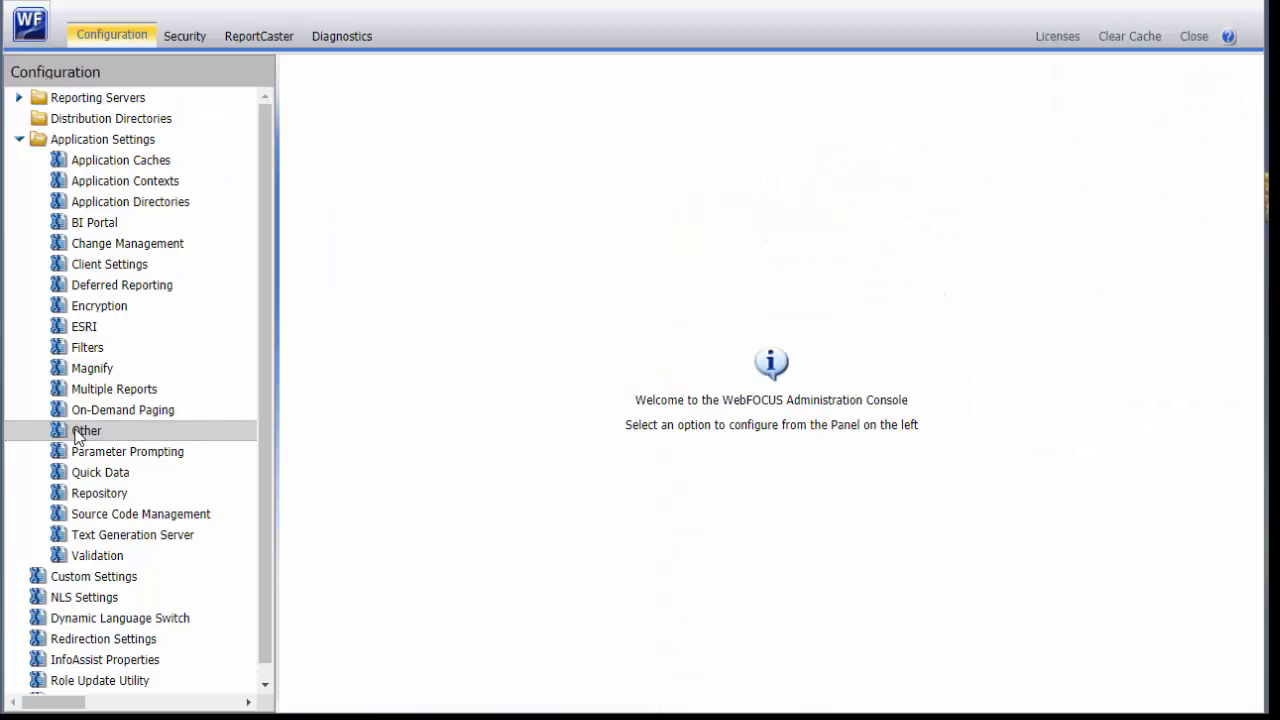
{"action": "left_click", "coordinate": [77, 433]}
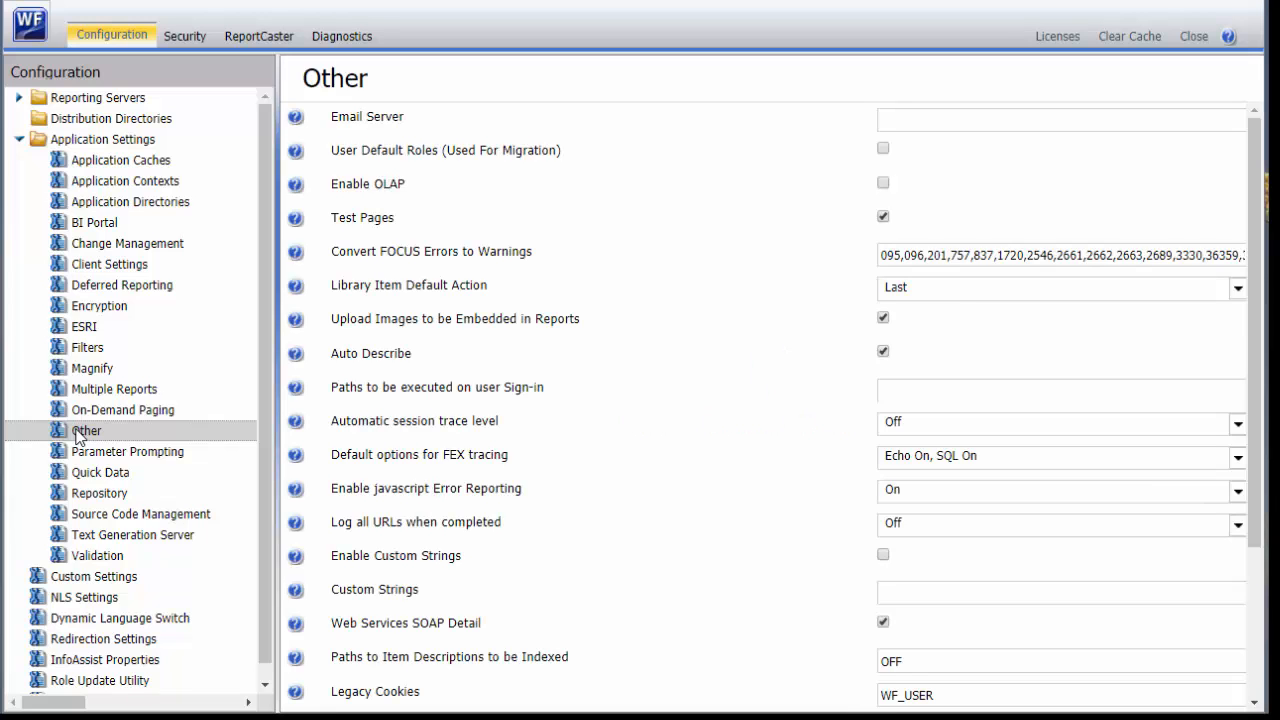
{"action": "left_click", "coordinate": [910, 393]}
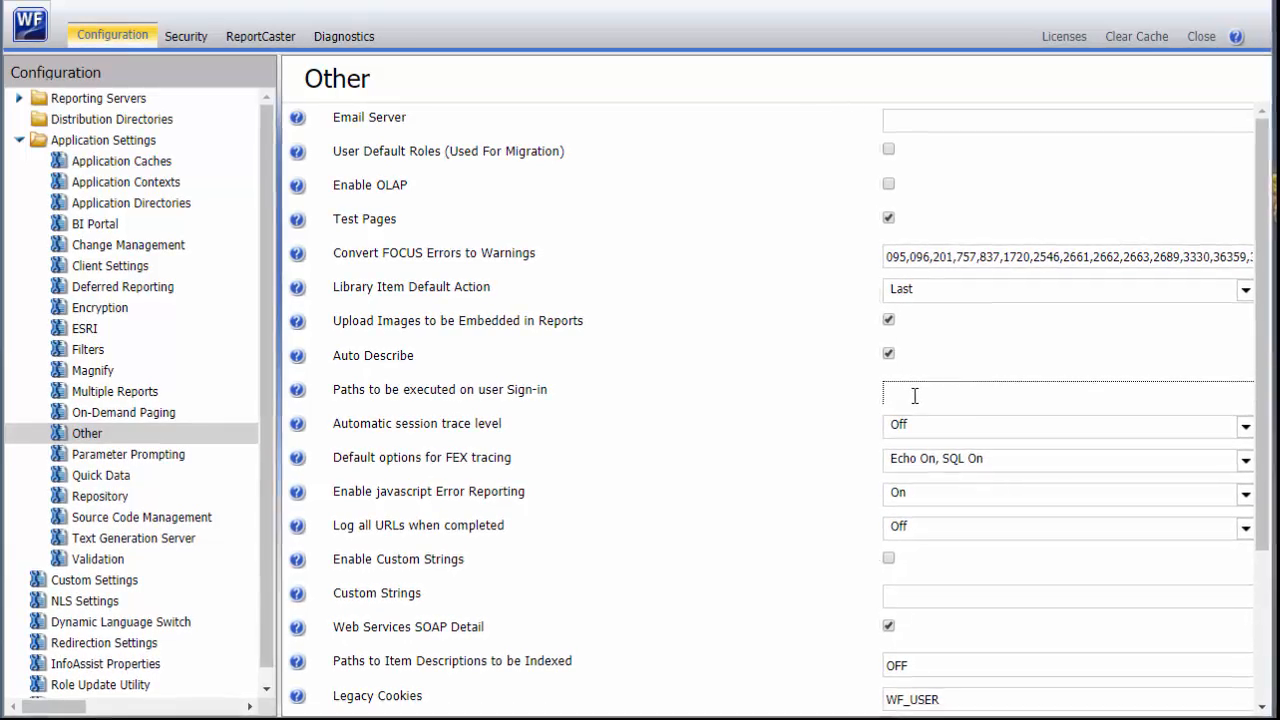
{"action": "key", "text": "ctrl+v"}
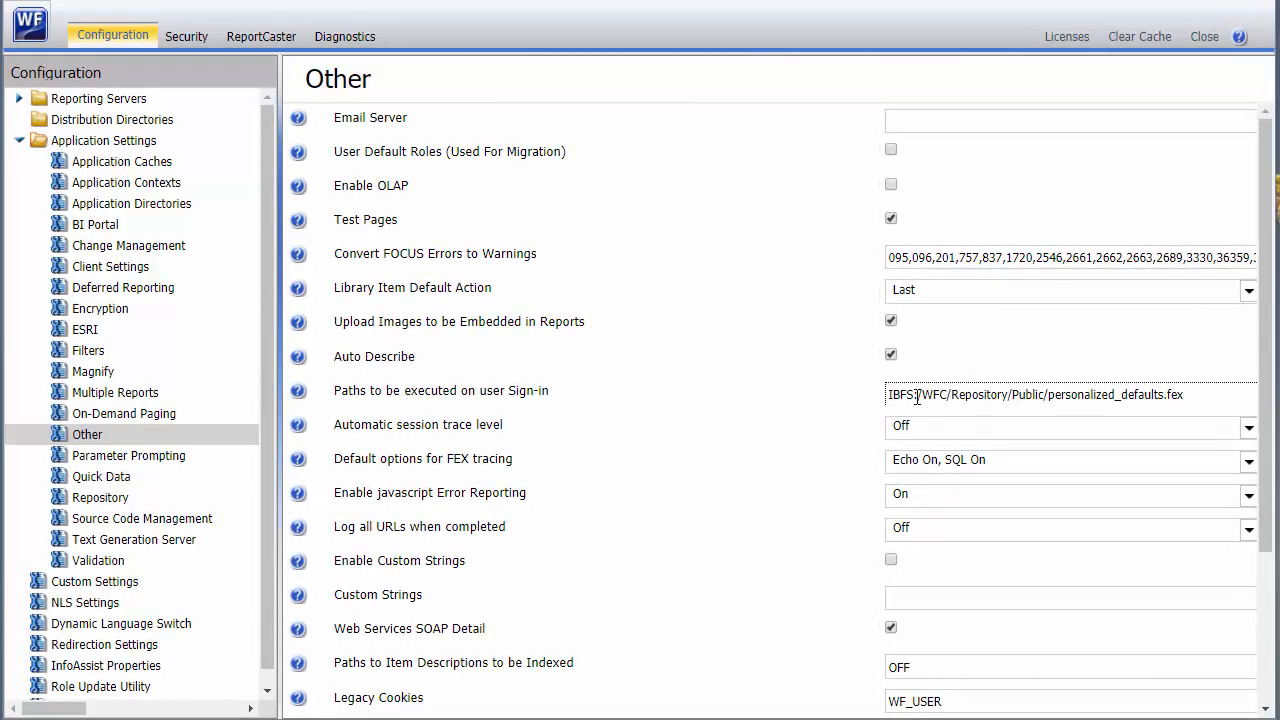
{"action": "scroll", "coordinate": [917, 397], "scroll_direction": "down", "scroll_amount": 5}
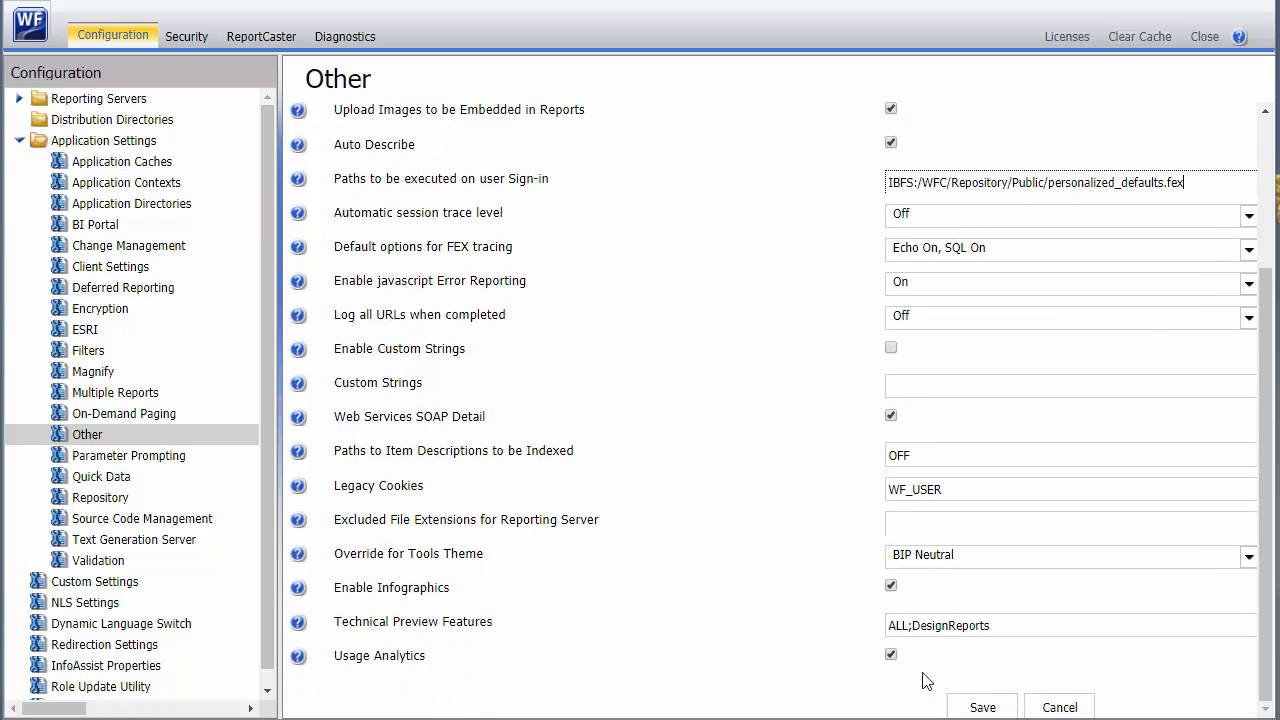
{"action": "left_click", "coordinate": [978, 703]}
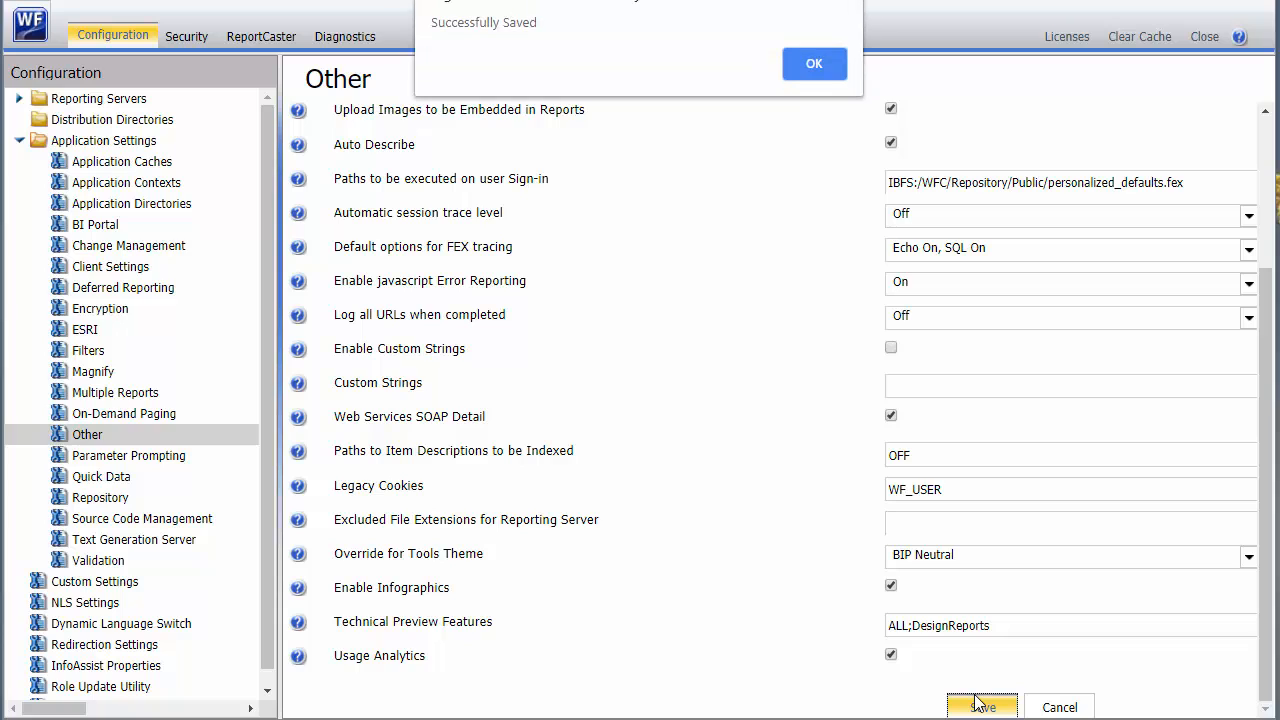
{"action": "left_click", "coordinate": [798, 64]}
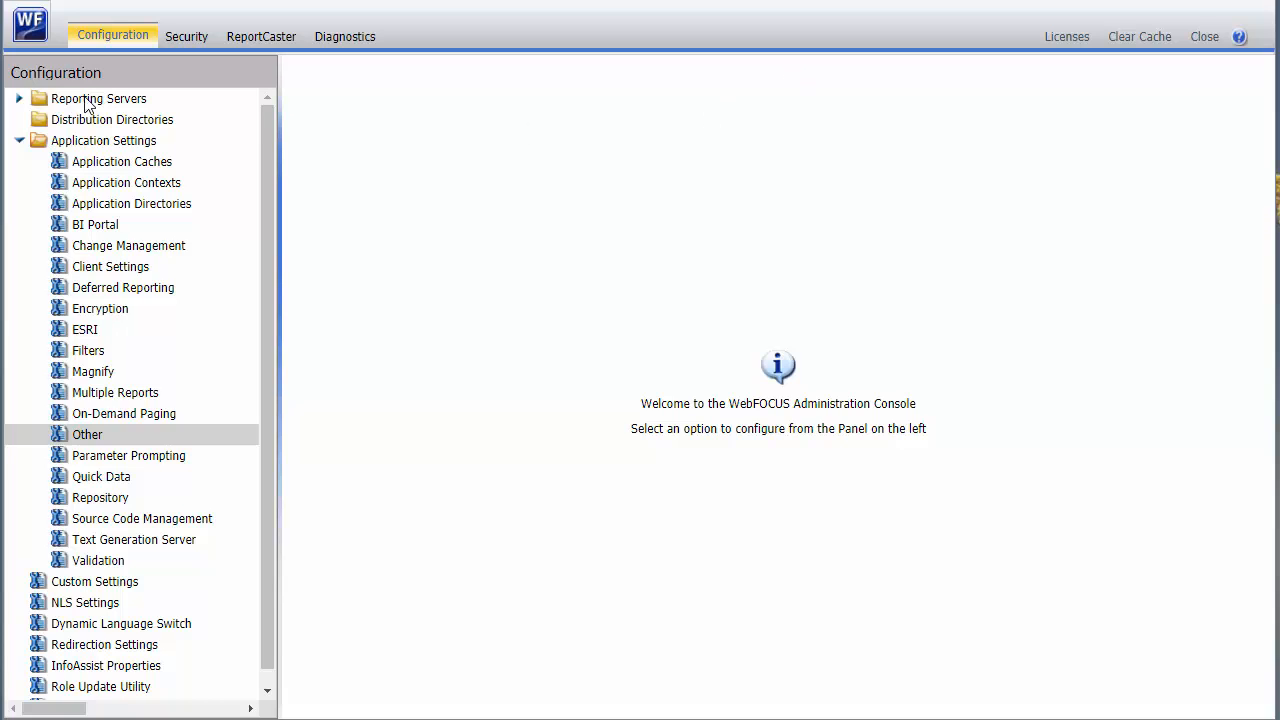
Step: Set the EDASERVE reporting server connection's security to Trusted, passing the WebFOCUS user ID and their groups, and save the configuration
{"action": "left_click", "coordinate": [19, 100]}
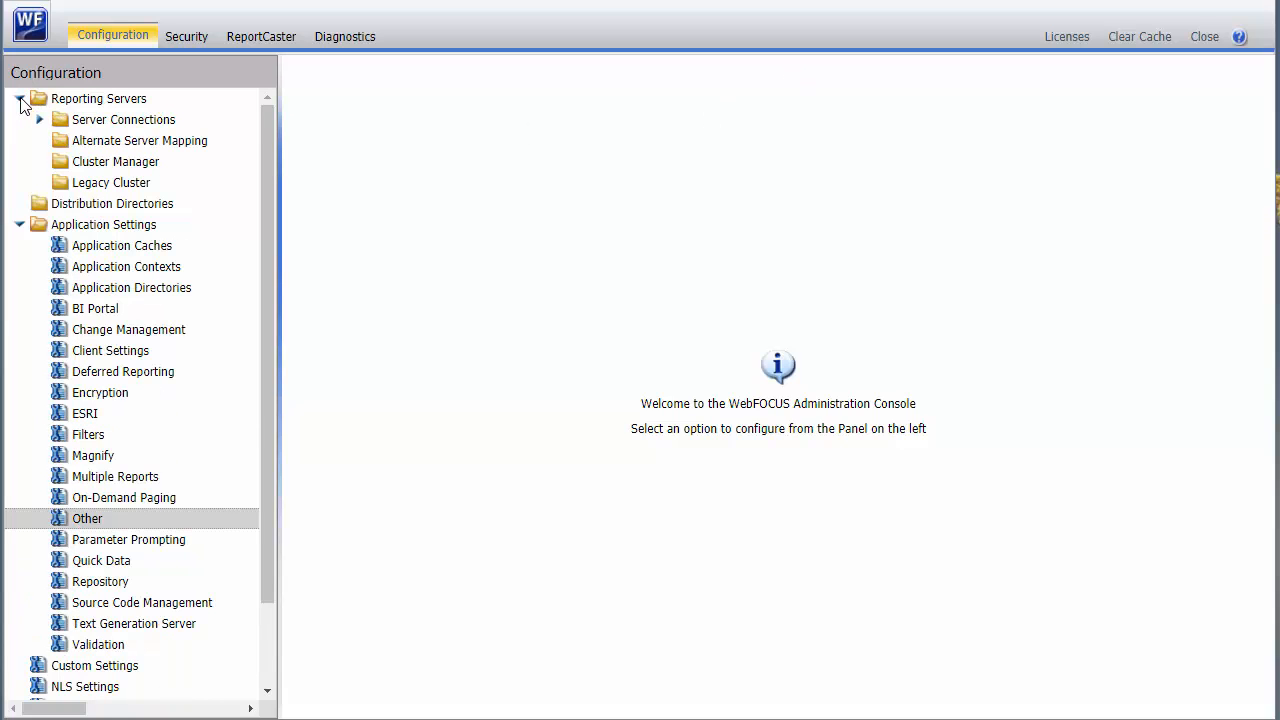
{"action": "left_click", "coordinate": [40, 119]}
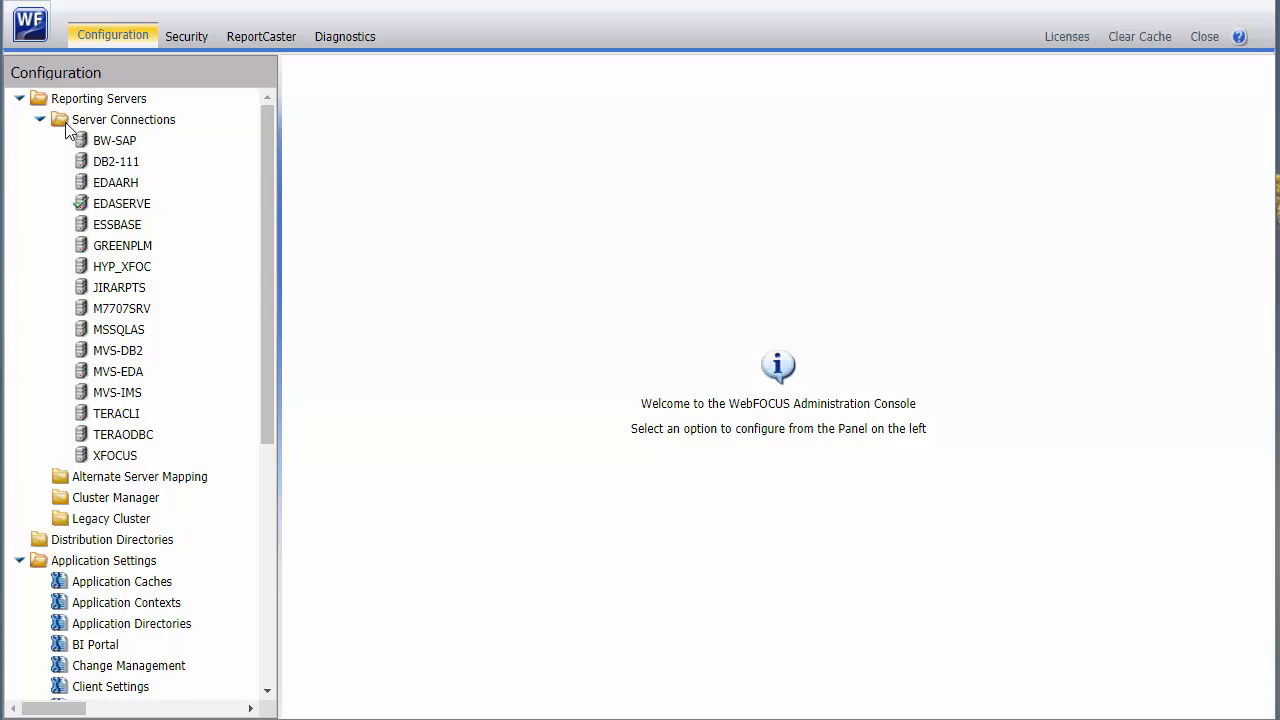
{"action": "left_click", "coordinate": [101, 207]}
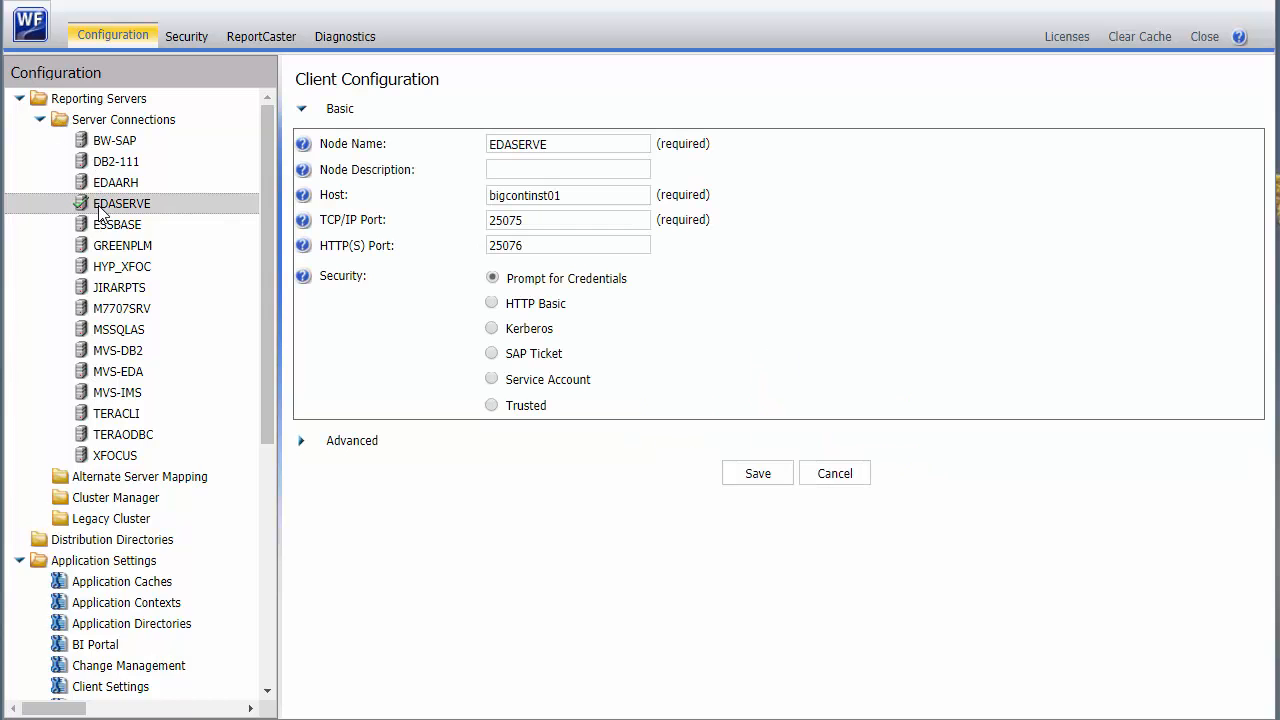
{"action": "left_click", "coordinate": [493, 406]}
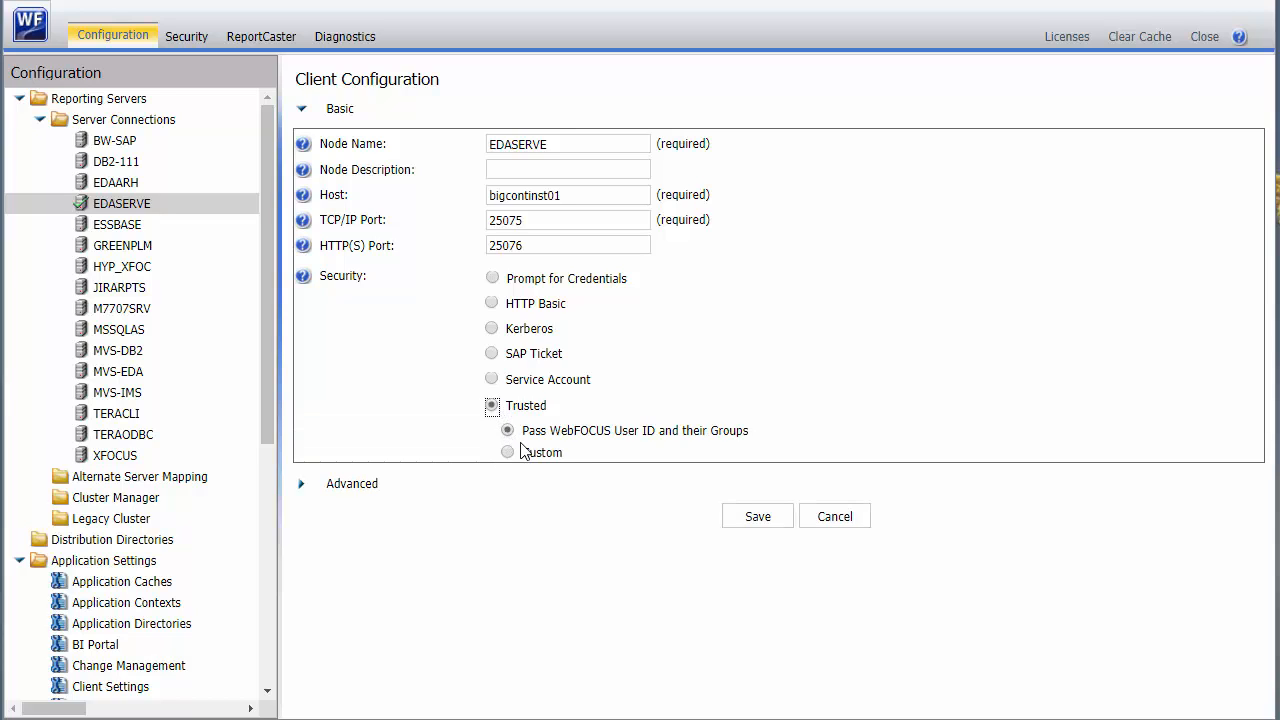
{"action": "left_click", "coordinate": [756, 518]}
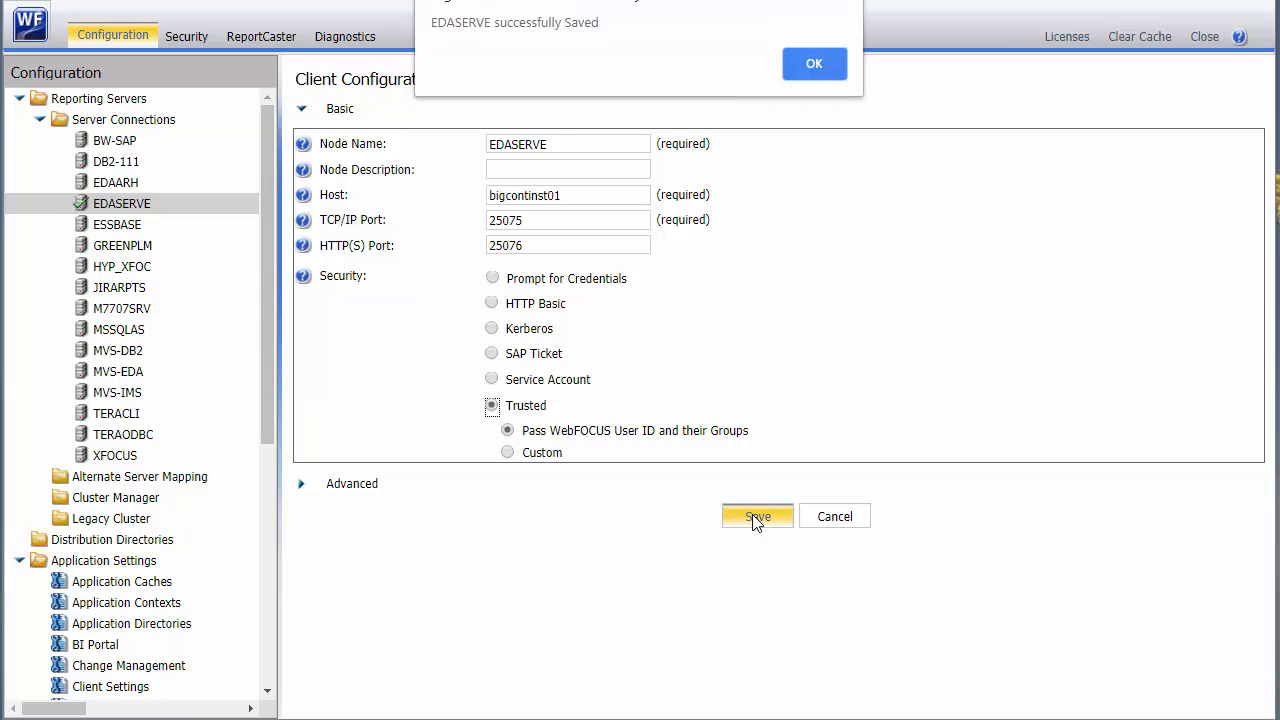
{"action": "left_click", "coordinate": [791, 69]}
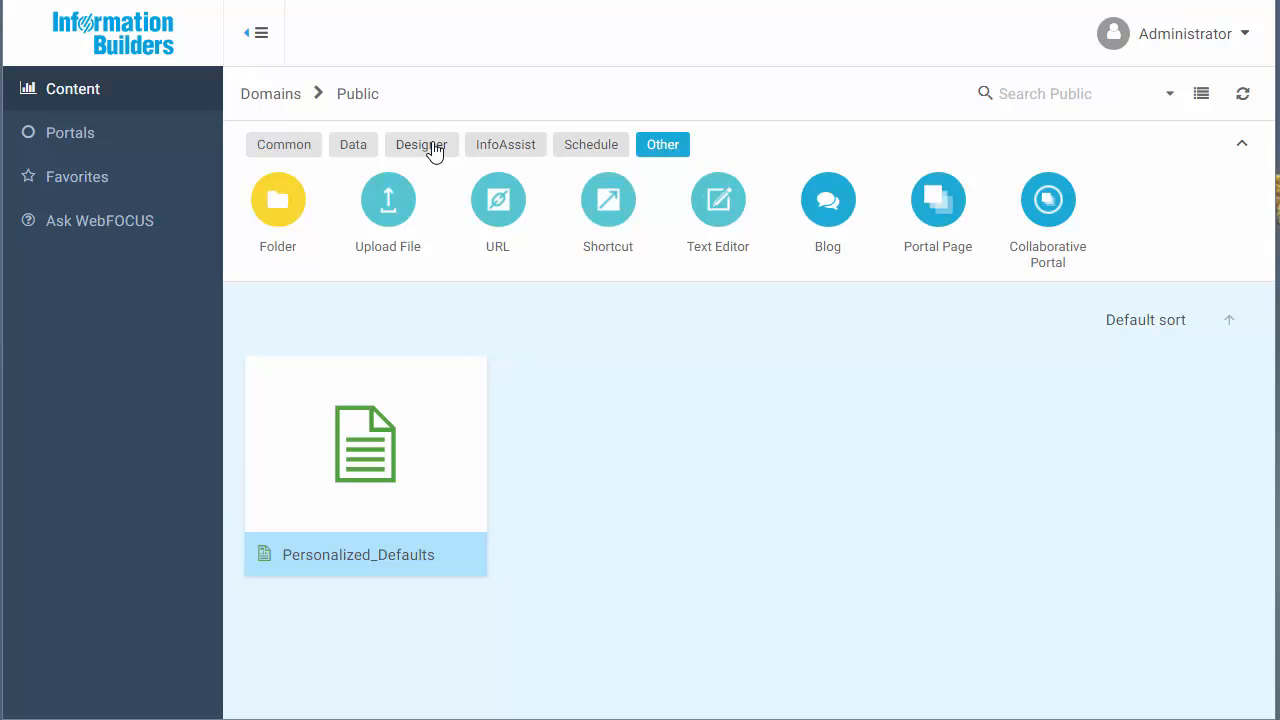
Step: On a Designer page in Public, extend the Store Sales by Region container down over the empty grid row and add all available filters
{"action": "left_click", "coordinate": [433, 150]}
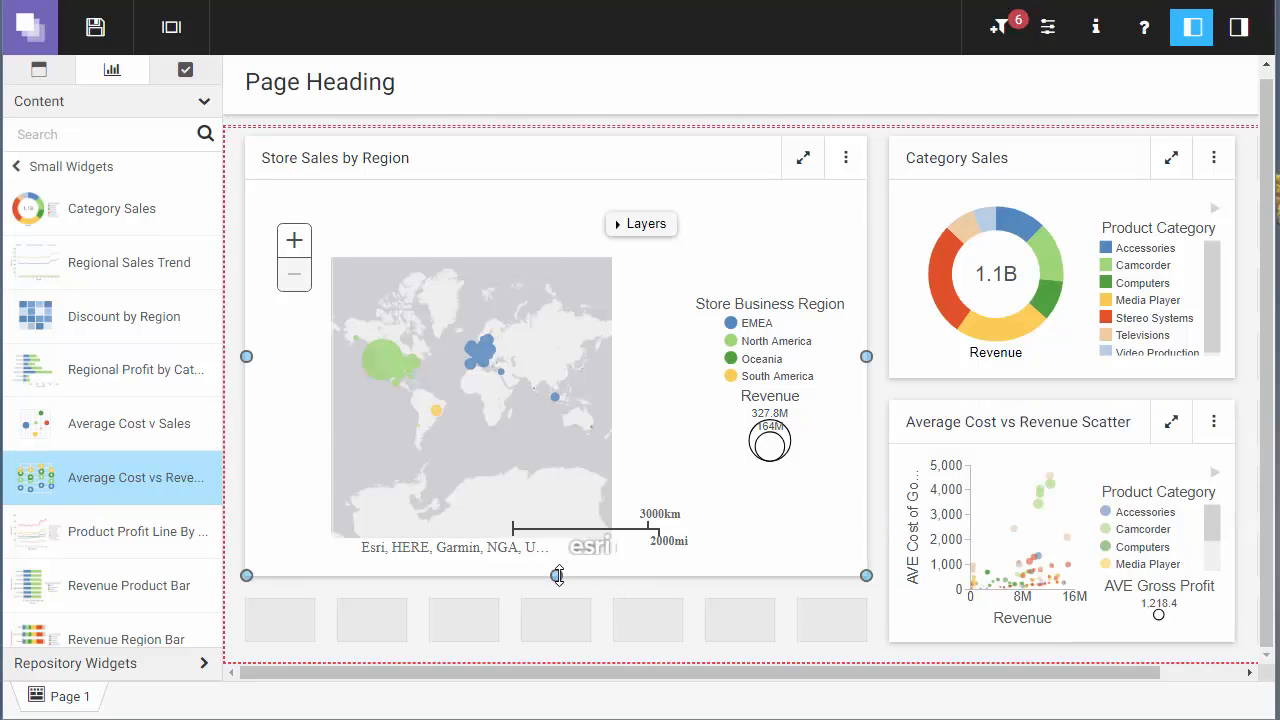
{"action": "left_click_drag", "start_coordinate": [554, 576], "coordinate": [558, 632]}
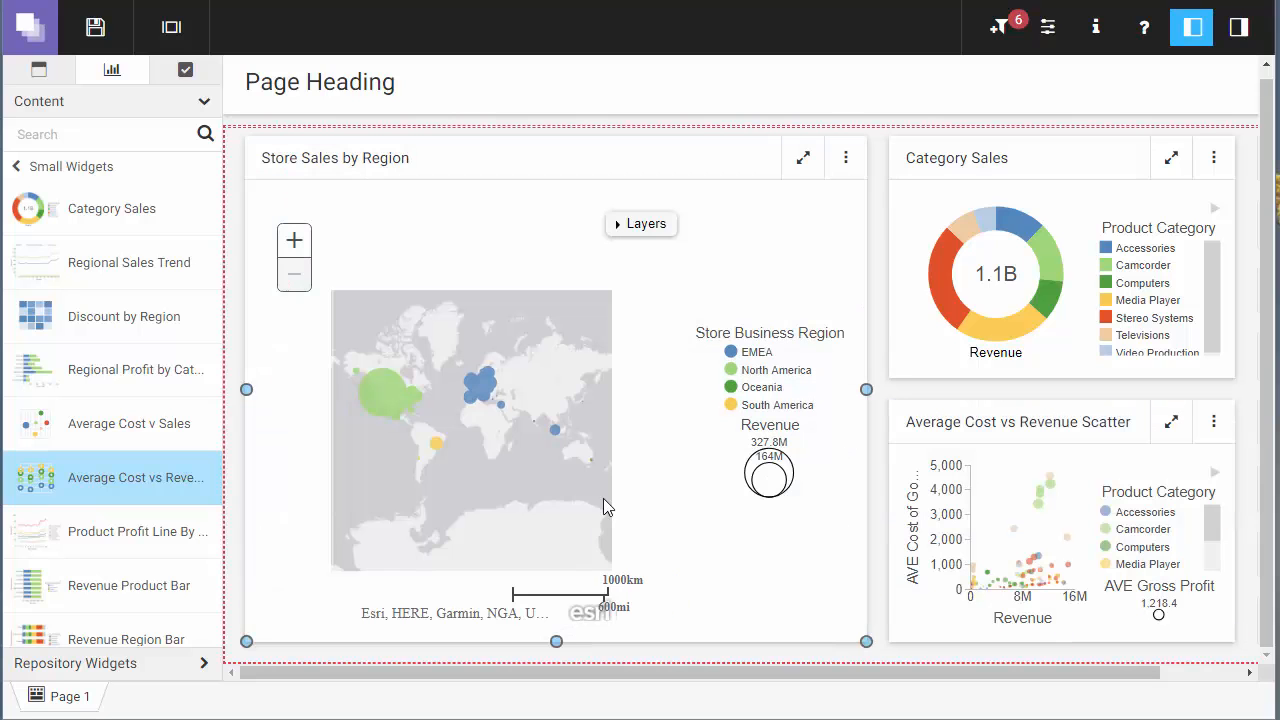
{"action": "left_click", "coordinate": [999, 27]}
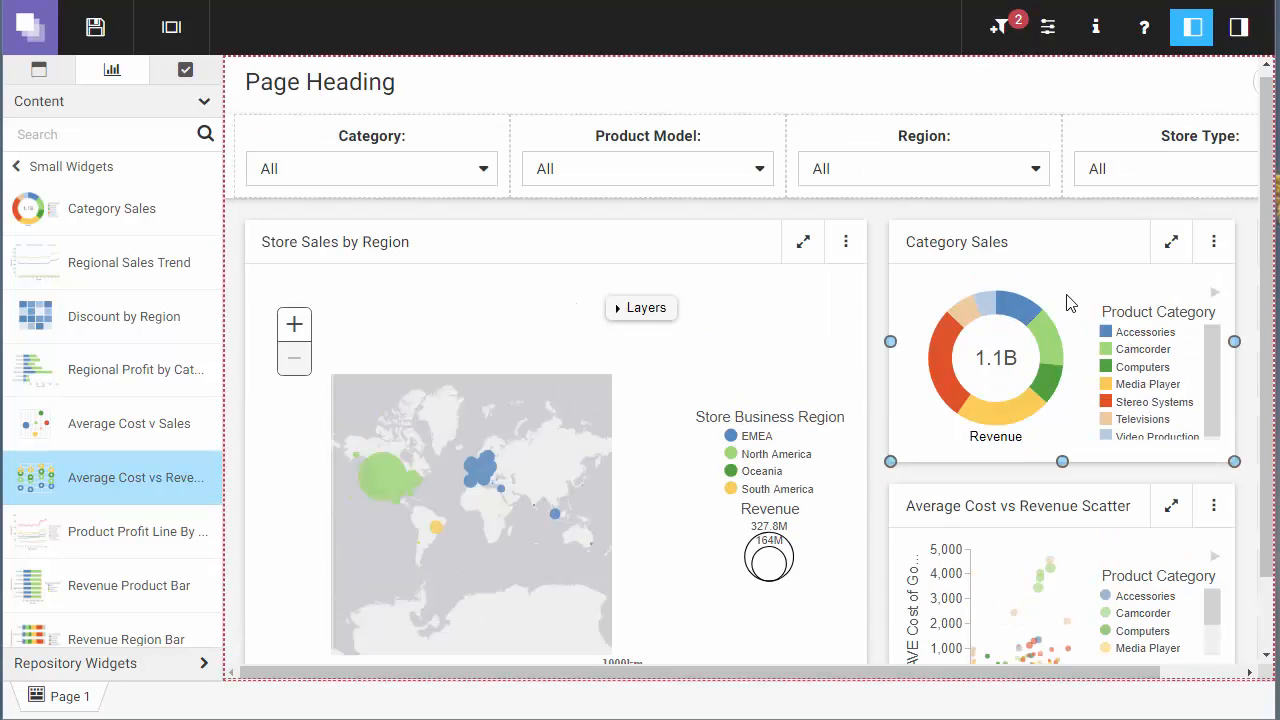
Step: Set the Region filter's default value to &&DEFREGION and save the page in Public as Page 1
{"action": "left_click", "coordinate": [969, 134]}
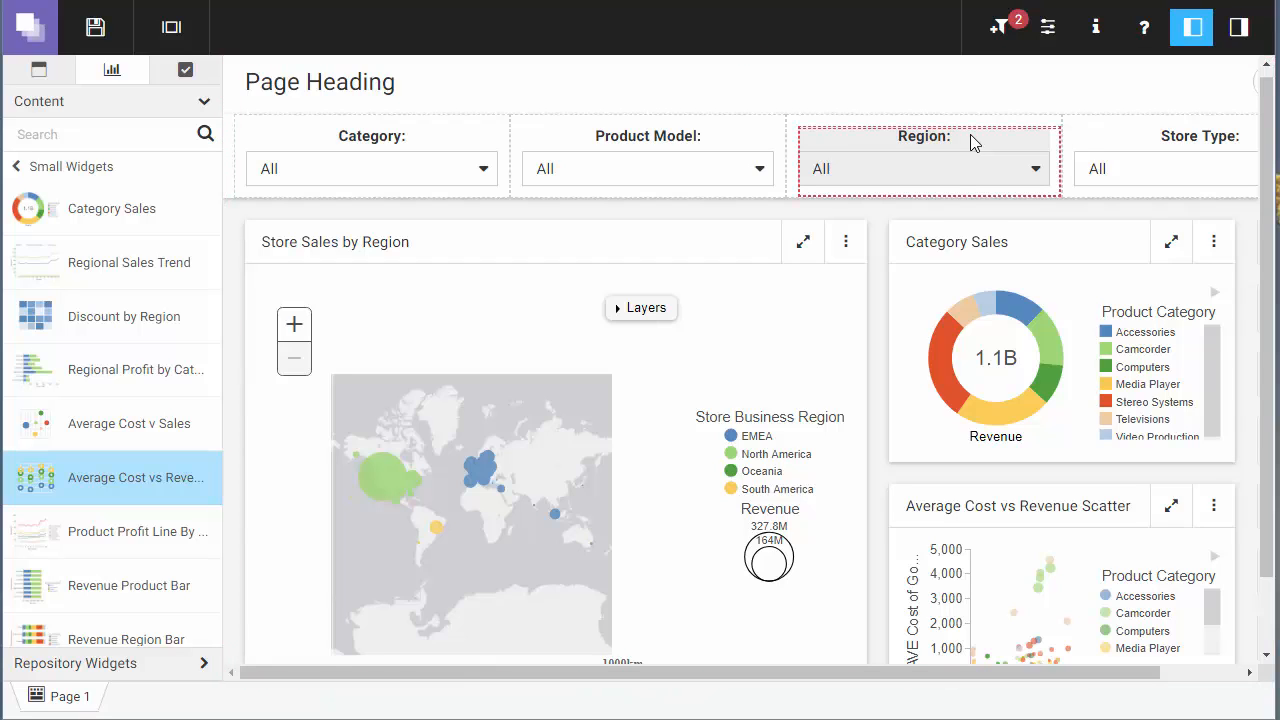
{"action": "left_click", "coordinate": [1246, 37]}
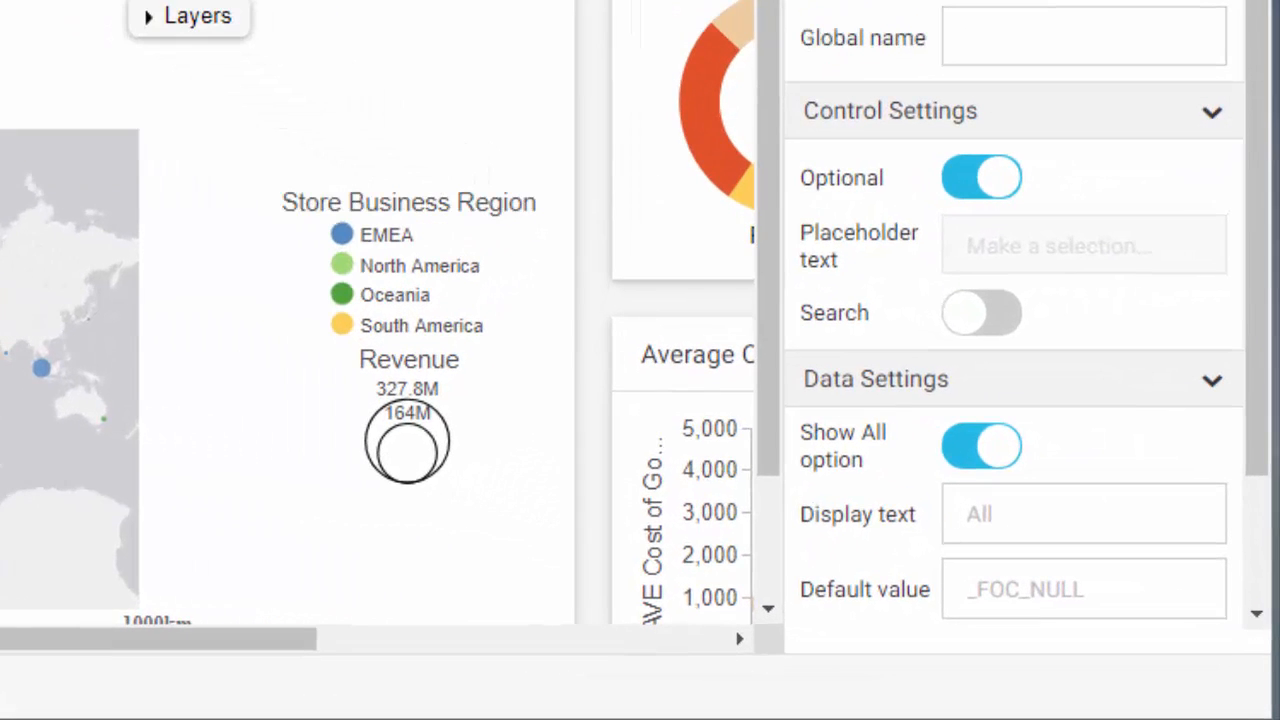
{"action": "left_click", "coordinate": [1074, 591]}
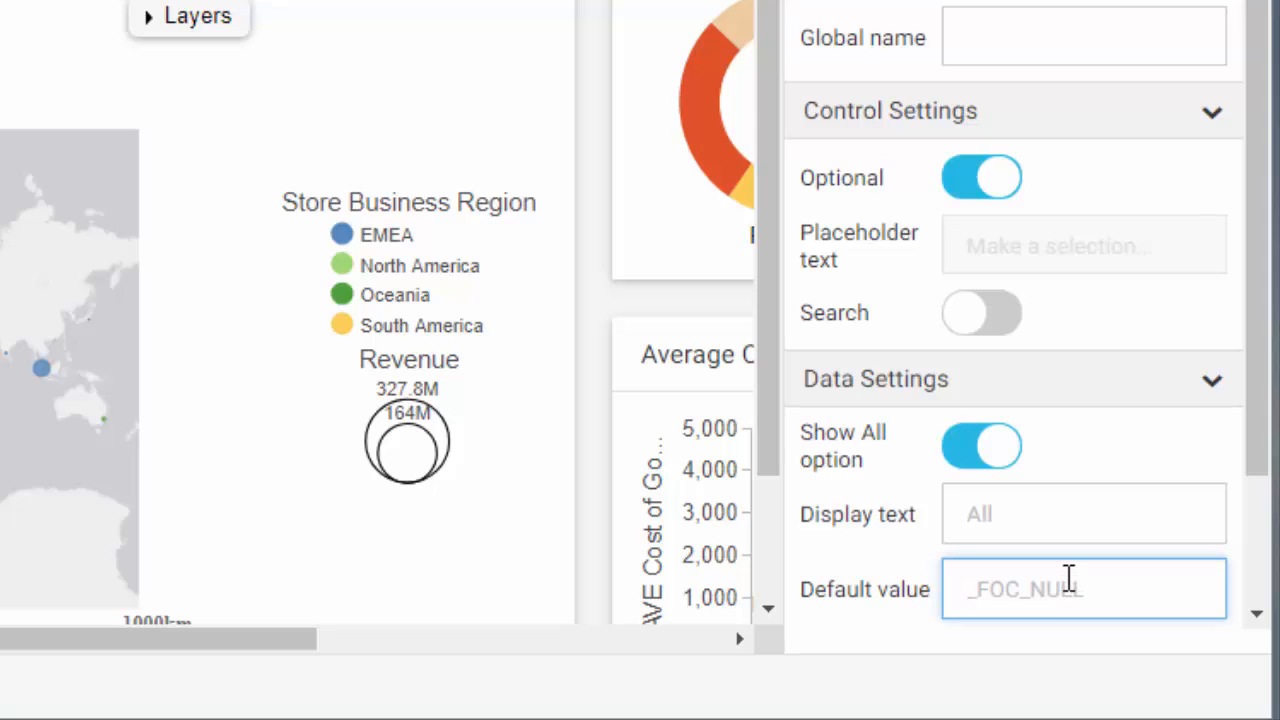
{"action": "type", "text": "&&DE"}
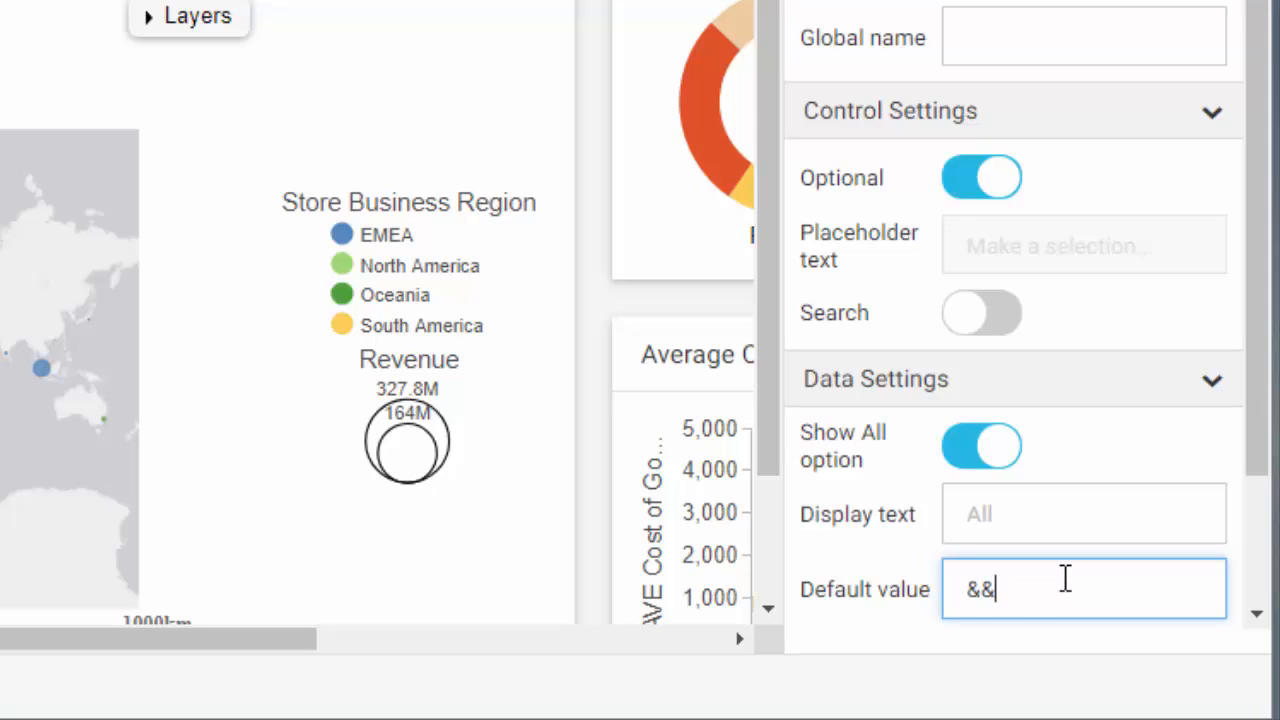
{"action": "type", "text": "FREGION"}
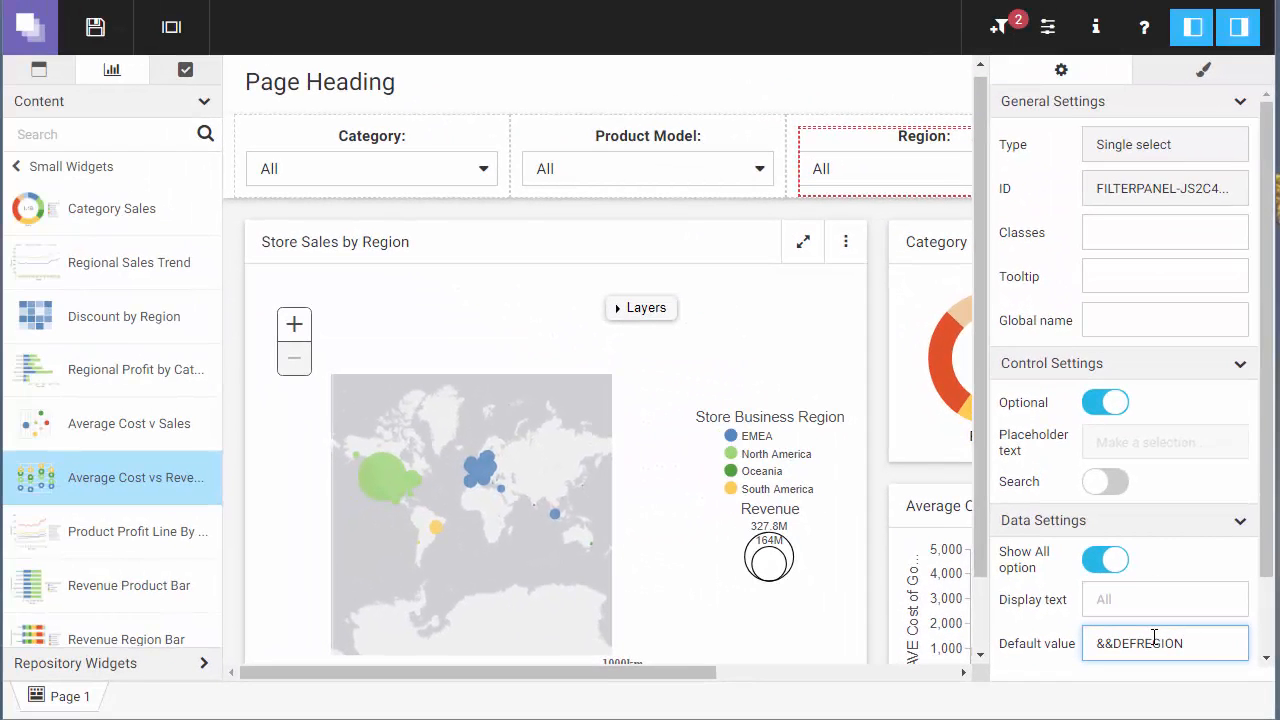
{"action": "left_click", "coordinate": [105, 28]}
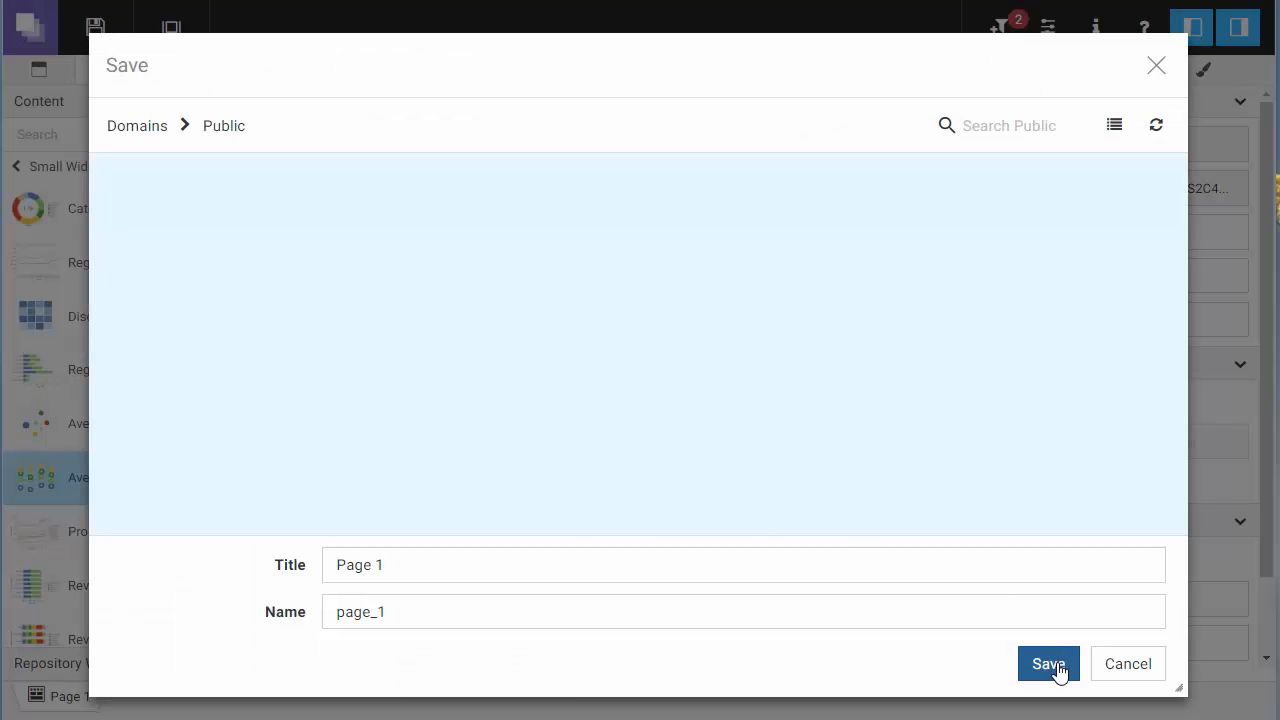
{"action": "left_click", "coordinate": [1057, 667]}
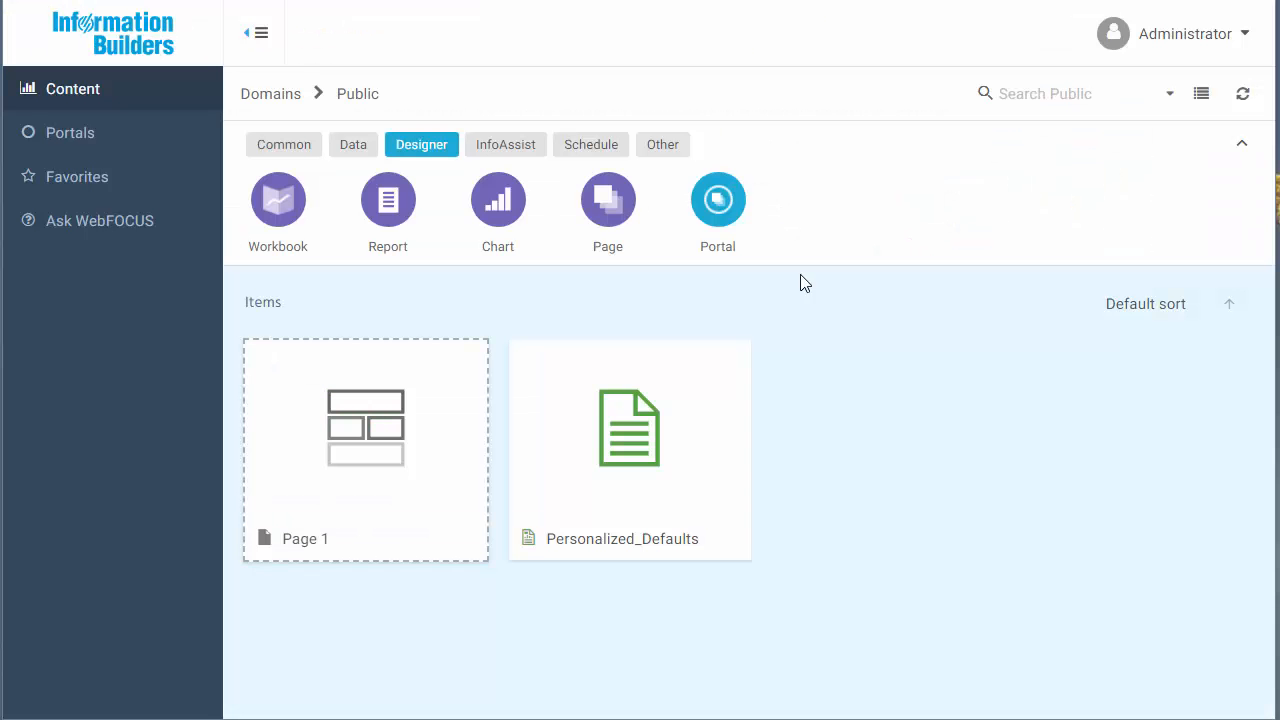
Step: Publish Page 1 in the Public folder and sign out of the administrator account
{"action": "right_click", "coordinate": [408, 414]}
{"action": "left_click", "coordinate": [449, 466]}
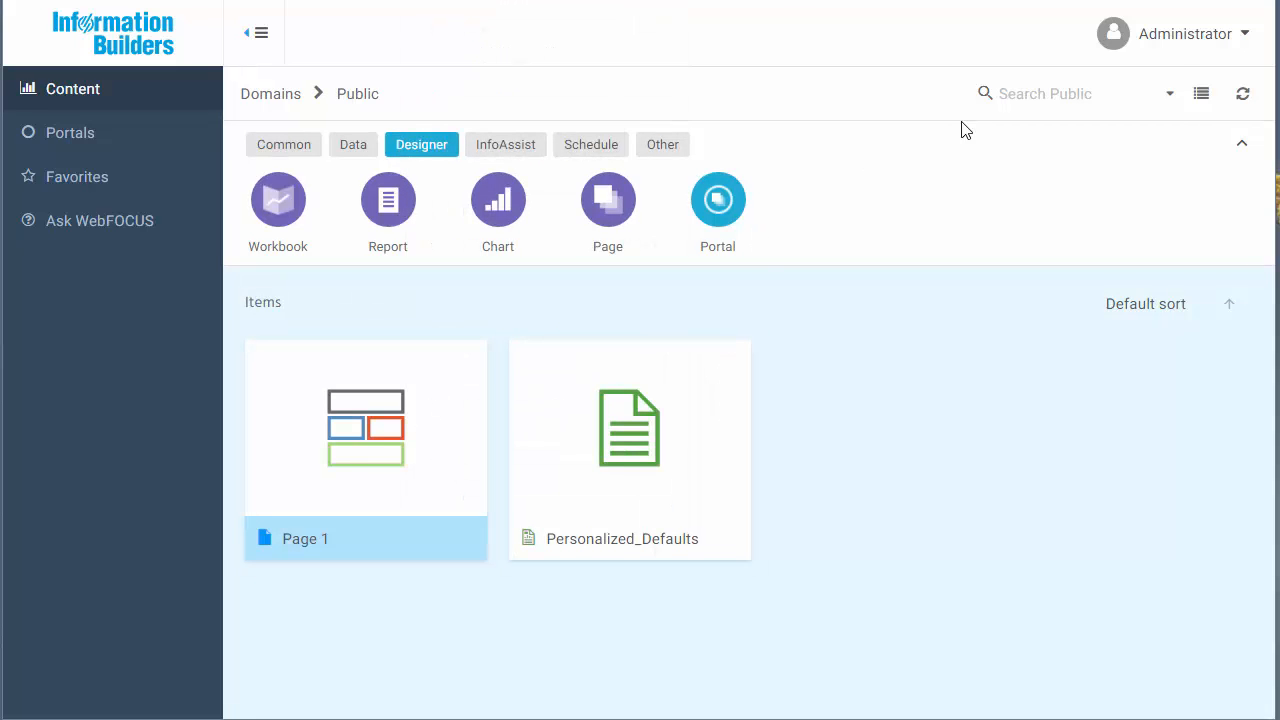
{"action": "left_click", "coordinate": [1133, 50]}
{"action": "left_click", "coordinate": [1118, 300]}
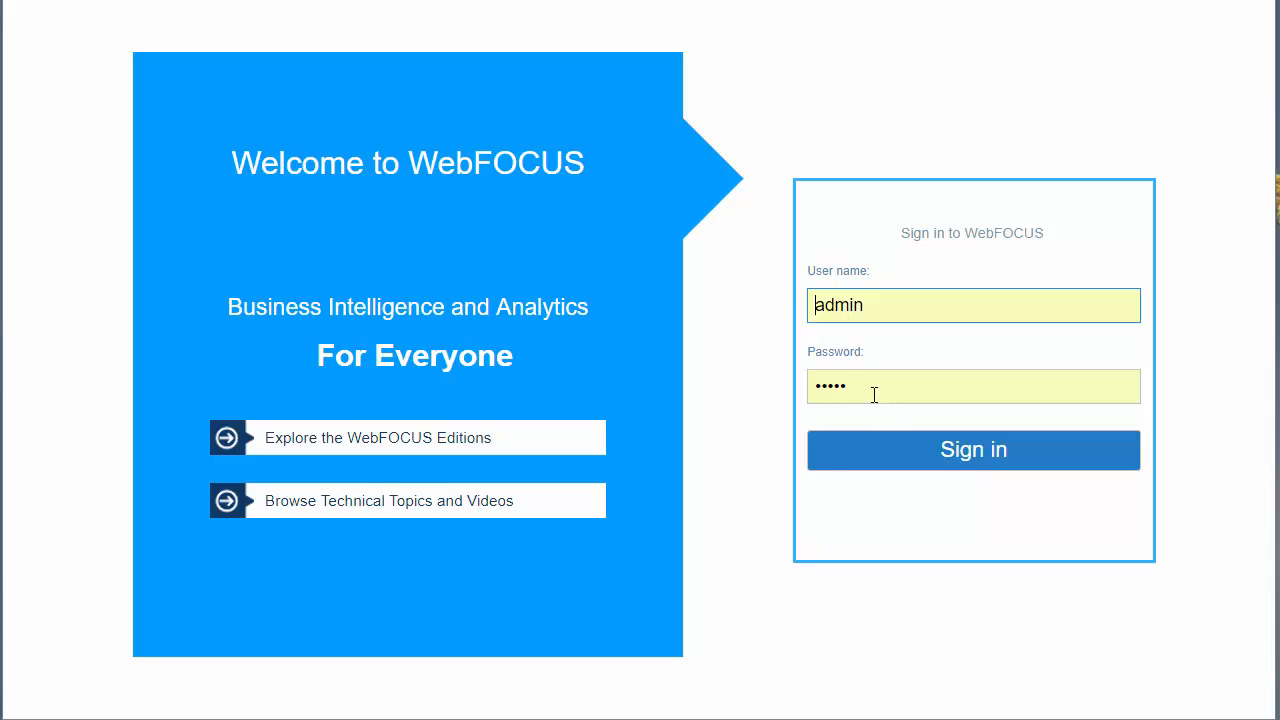
Step: Sign back in as admin and run Page 1 to check its default Region filter value, closing the page when done
{"action": "left_click", "coordinate": [874, 395]}
{"action": "left_click", "coordinate": [913, 533]}
{"action": "left_click", "coordinate": [937, 457]}
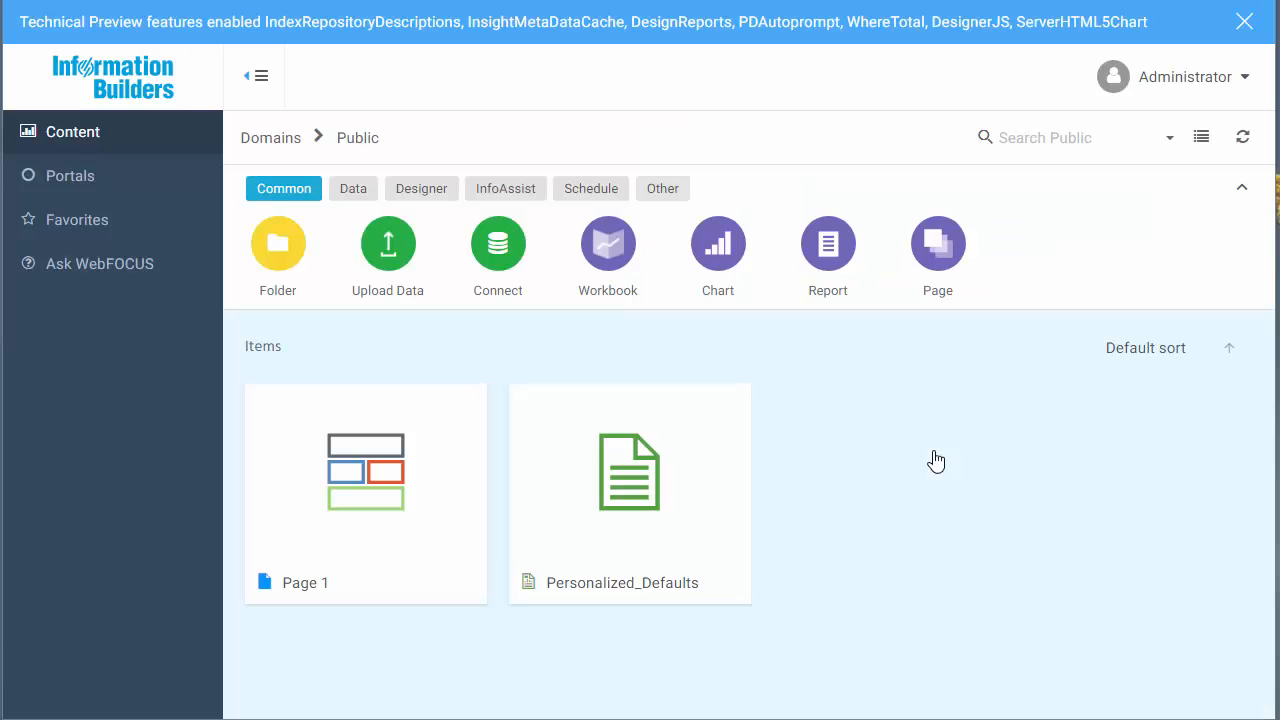
{"action": "double_click", "coordinate": [345, 460]}
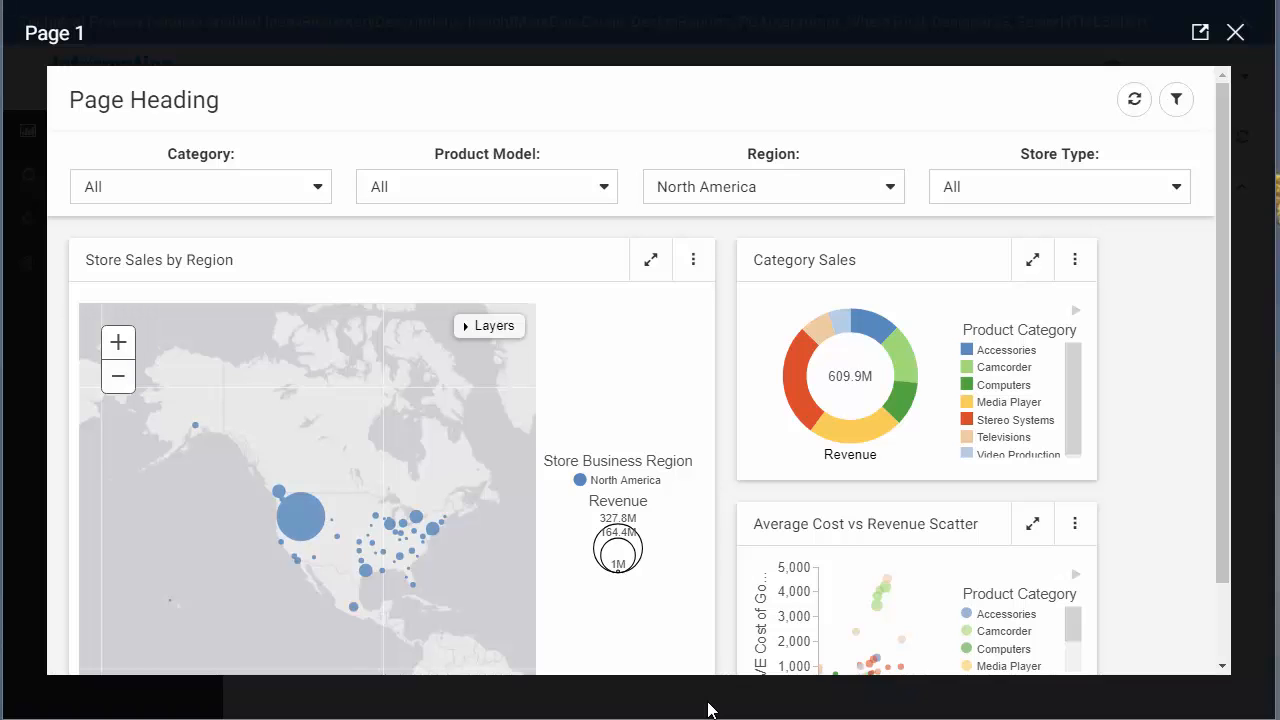
{"action": "left_click", "coordinate": [1236, 33]}
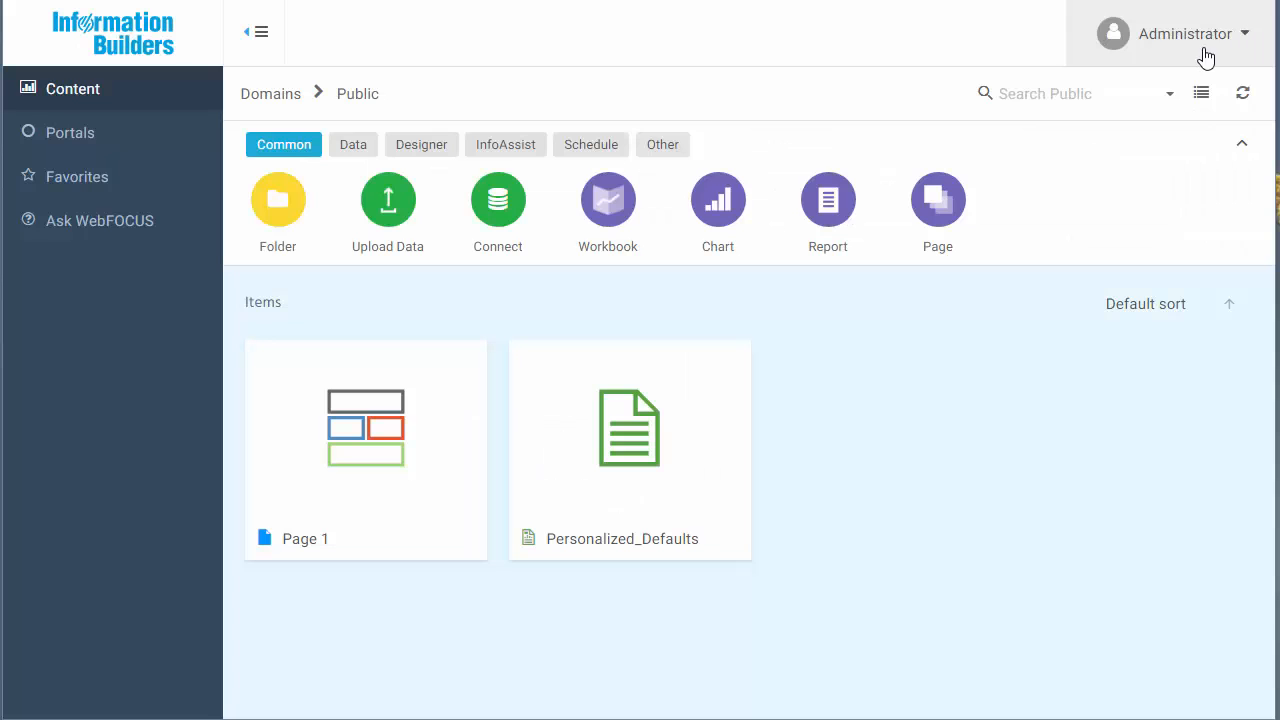
Step: Switch the session from the administrator to user1 and run Page 1 to check that account's default Region, closing the page when done
{"action": "left_click", "coordinate": [1206, 58]}
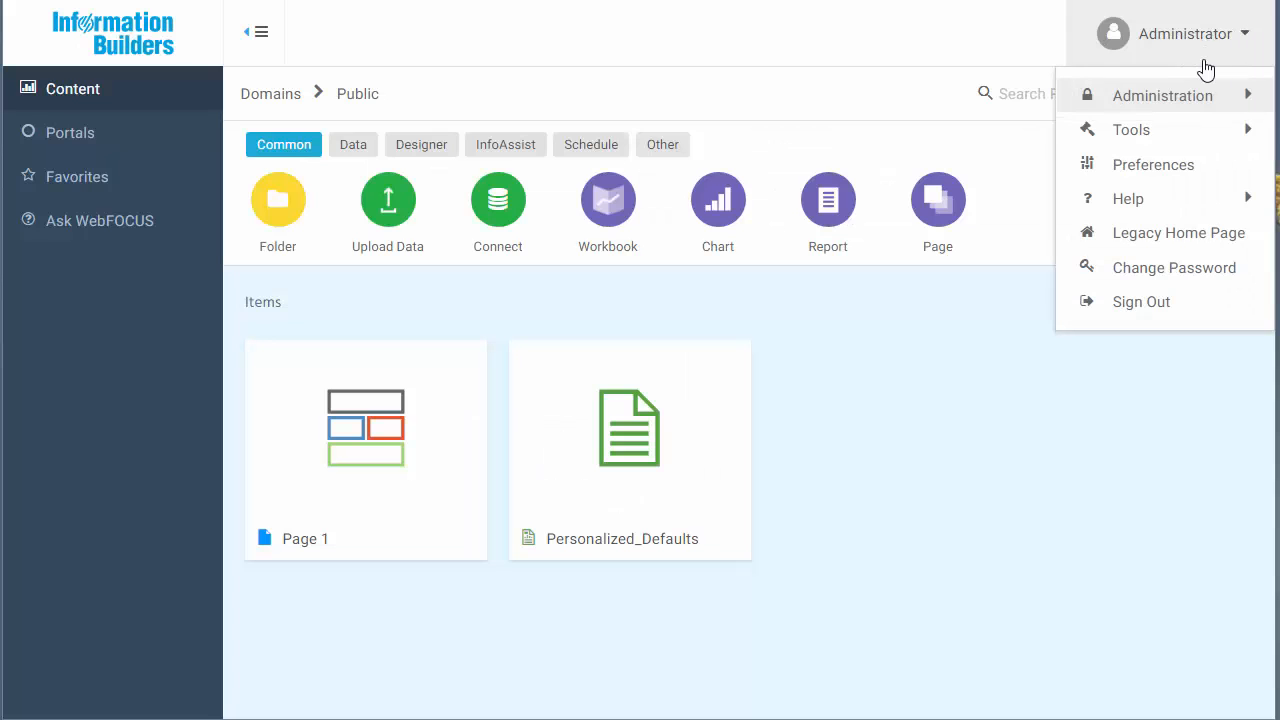
{"action": "left_click", "coordinate": [1168, 308]}
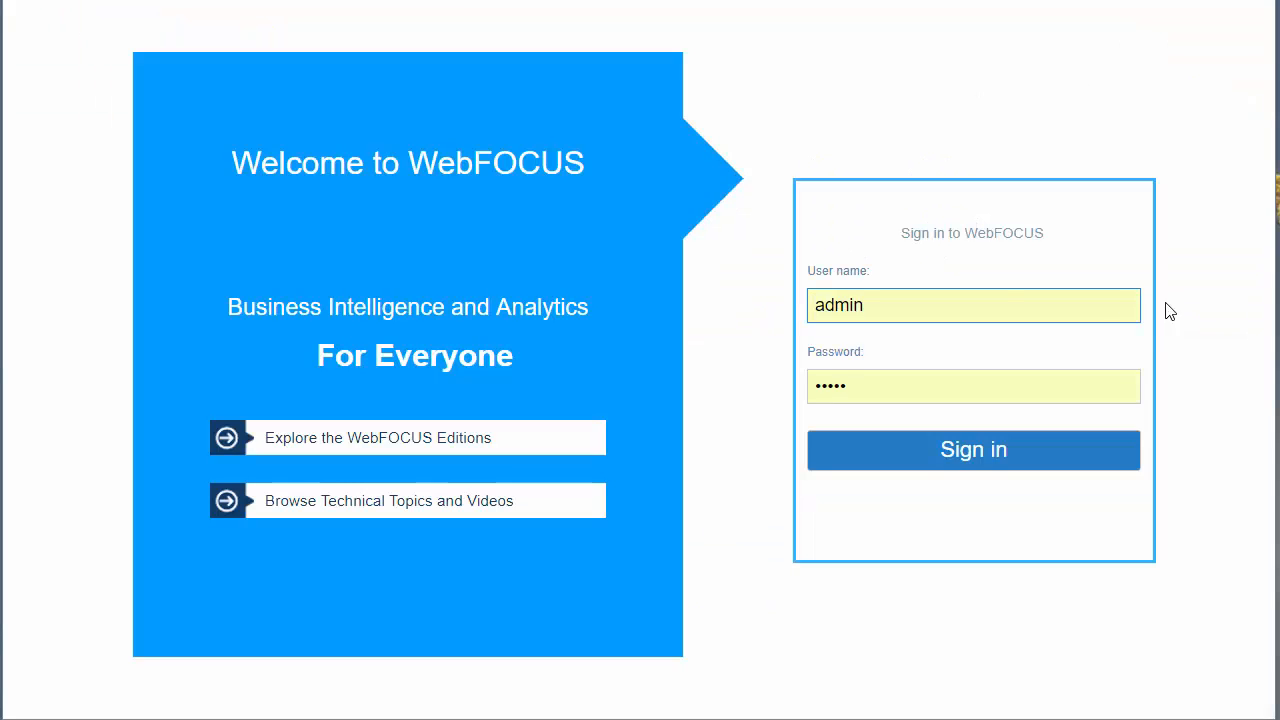
{"action": "left_click", "coordinate": [1002, 300]}
{"action": "key", "text": "ctrl+a"}
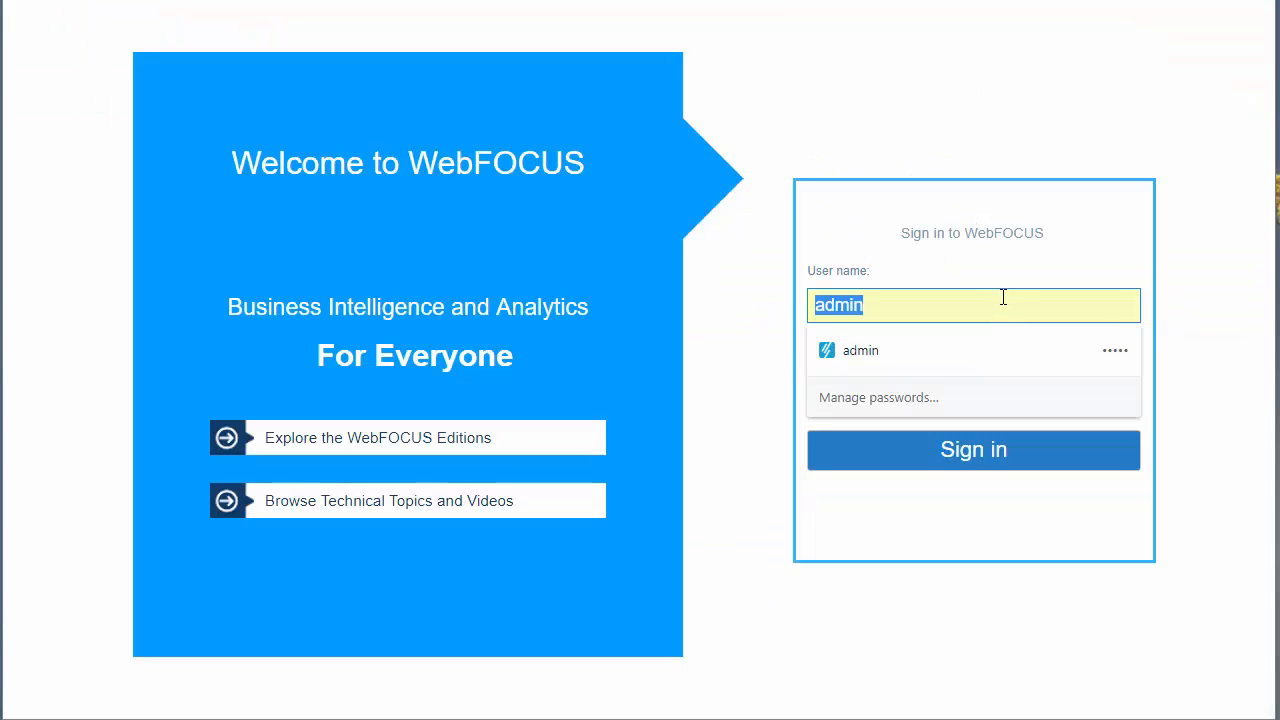
{"action": "type", "text": "user1"}
{"action": "key", "text": "Return"}
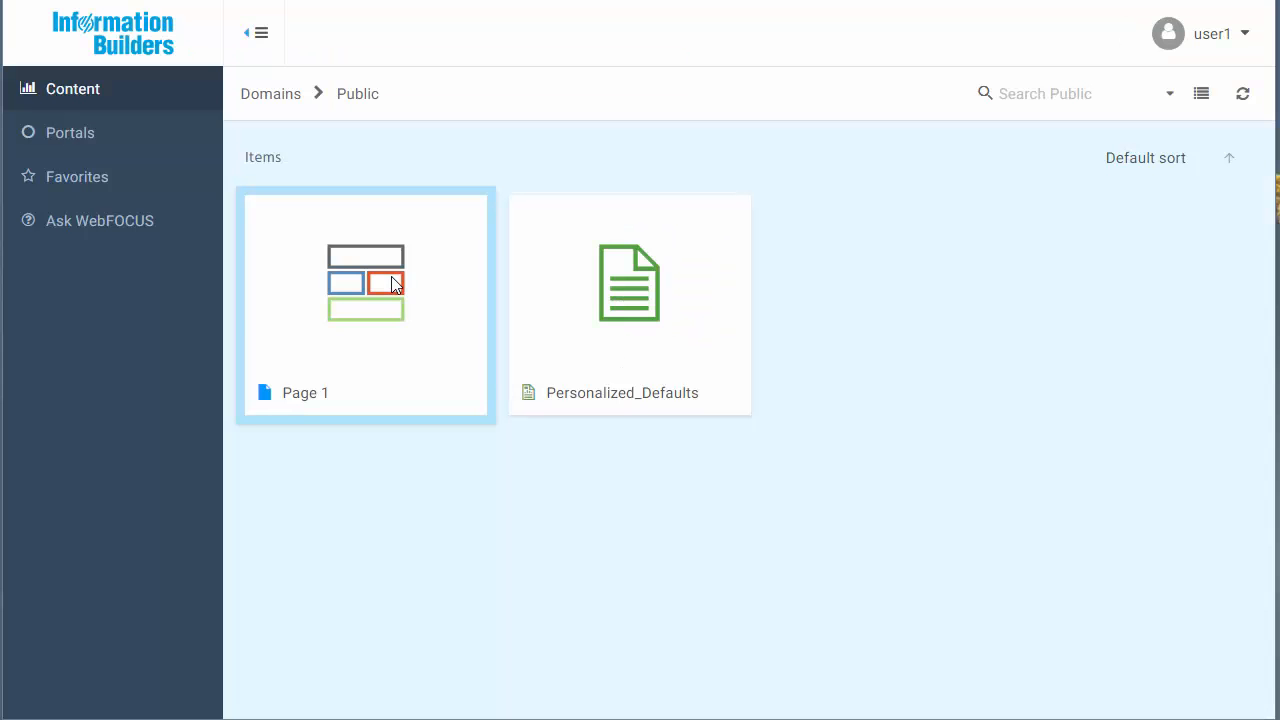
{"action": "double_click", "coordinate": [393, 286]}
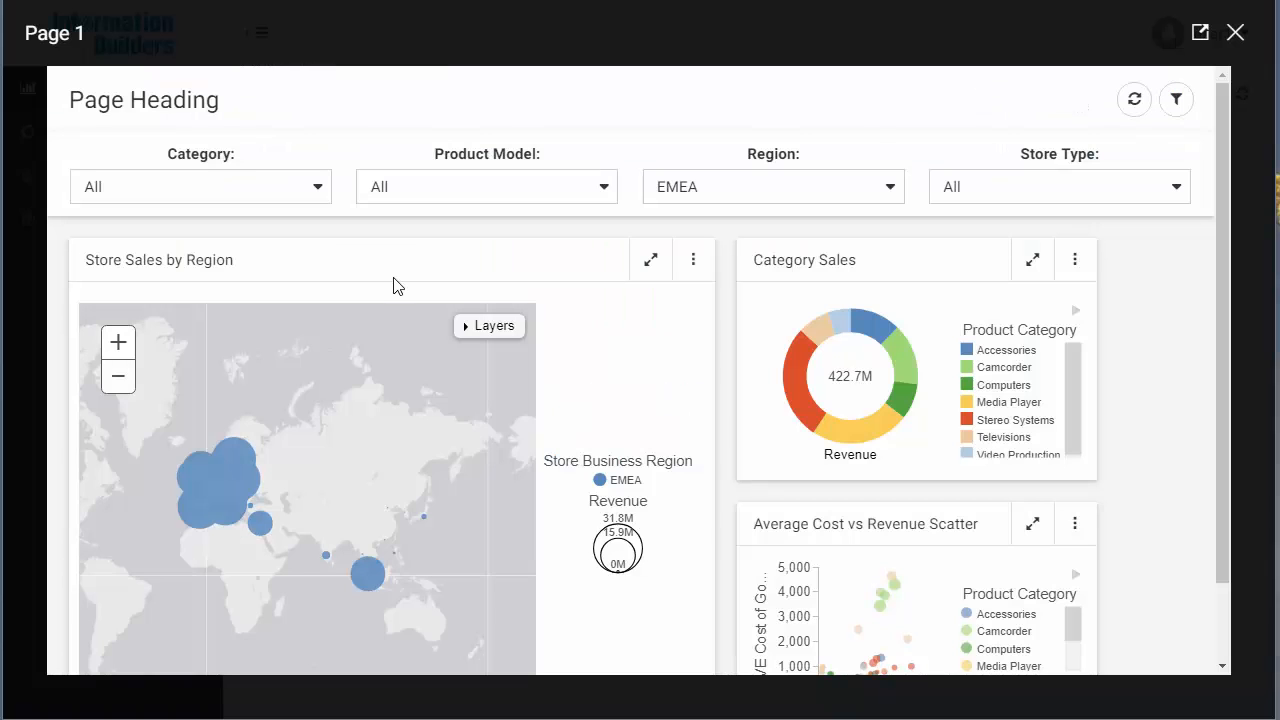
{"action": "left_click", "coordinate": [1237, 36]}
Step: Sign out of user1, sign in as user2 and run Page 1 to check the default Region for that account
{"action": "left_click", "coordinate": [1242, 52]}
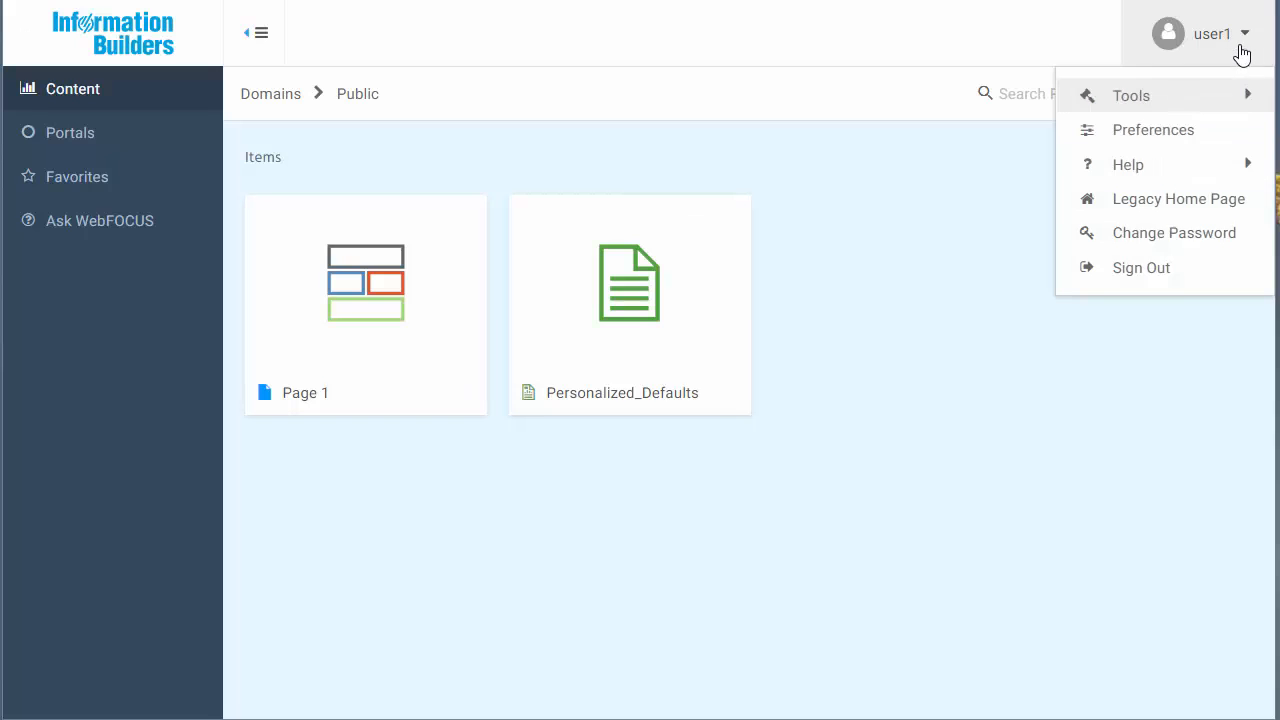
{"action": "left_click", "coordinate": [1206, 277]}
{"action": "double_click", "coordinate": [926, 304]}
{"action": "type", "text": "user2"}
{"action": "key", "text": "Return"}
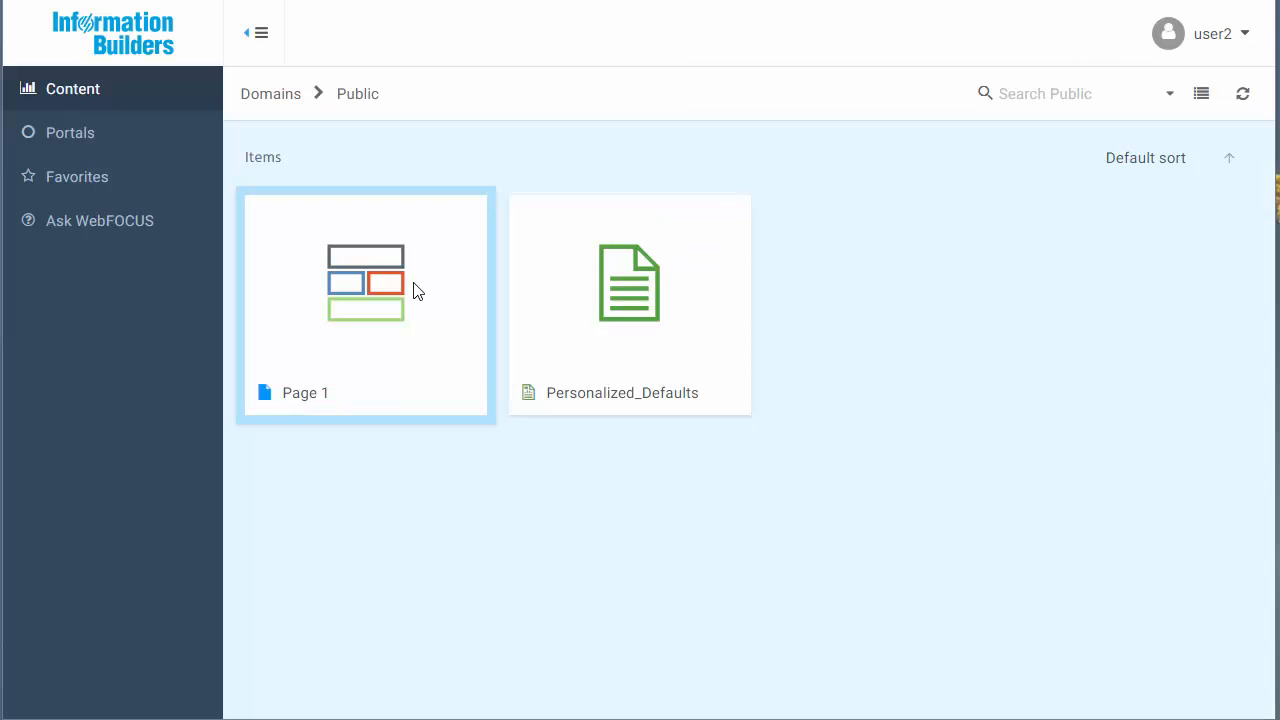
{"action": "double_click", "coordinate": [411, 289]}
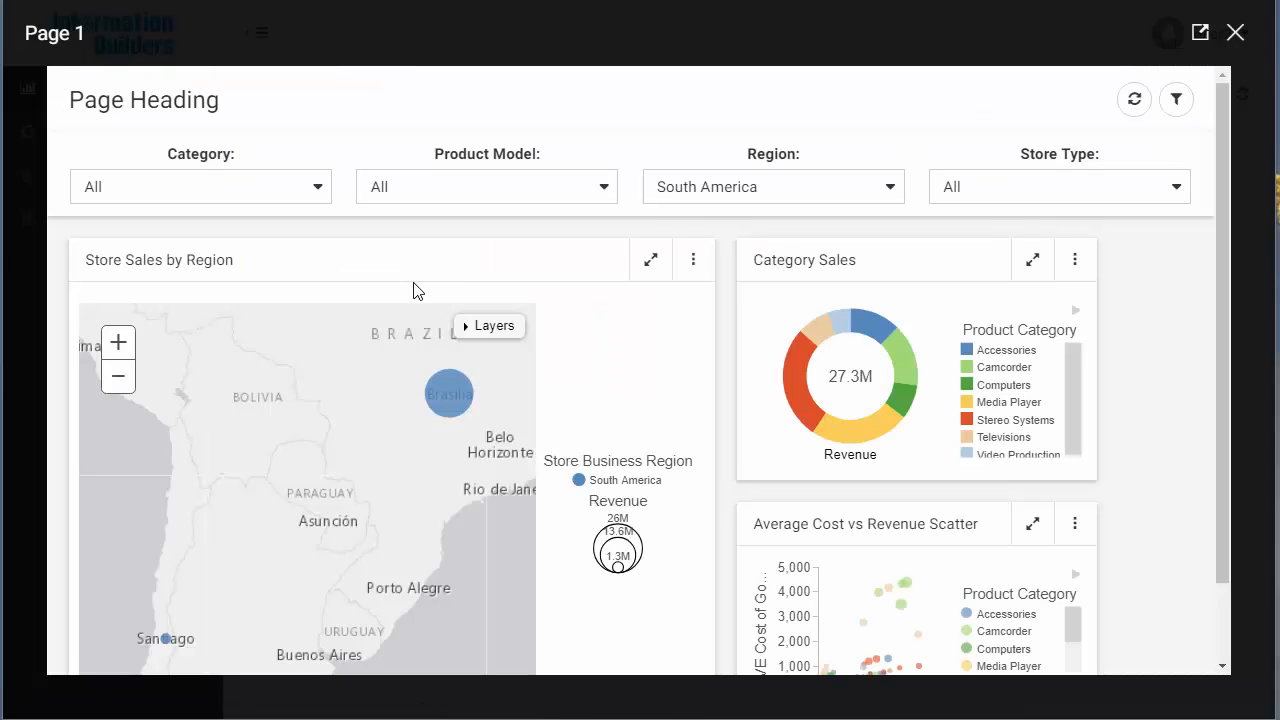